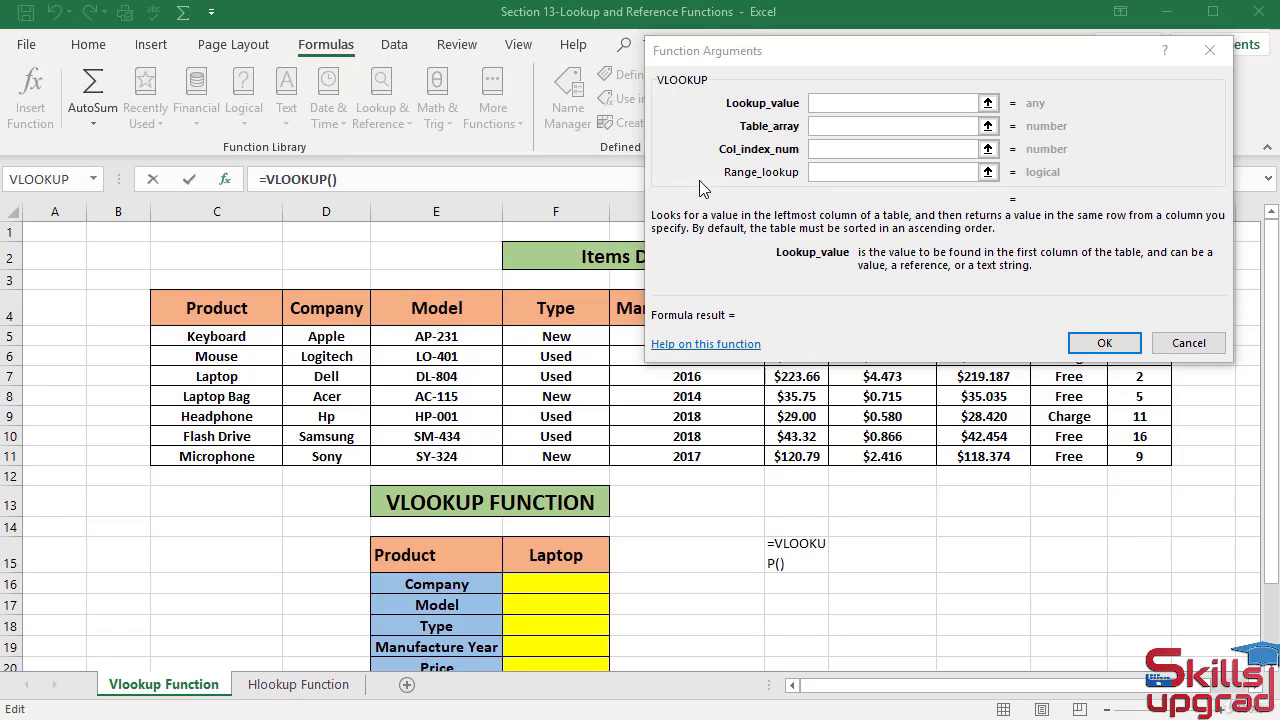
- Cancel the open function arguments and start a VLOOKUP in F16 with F15 as the lookup value
left_click(1179, 344)
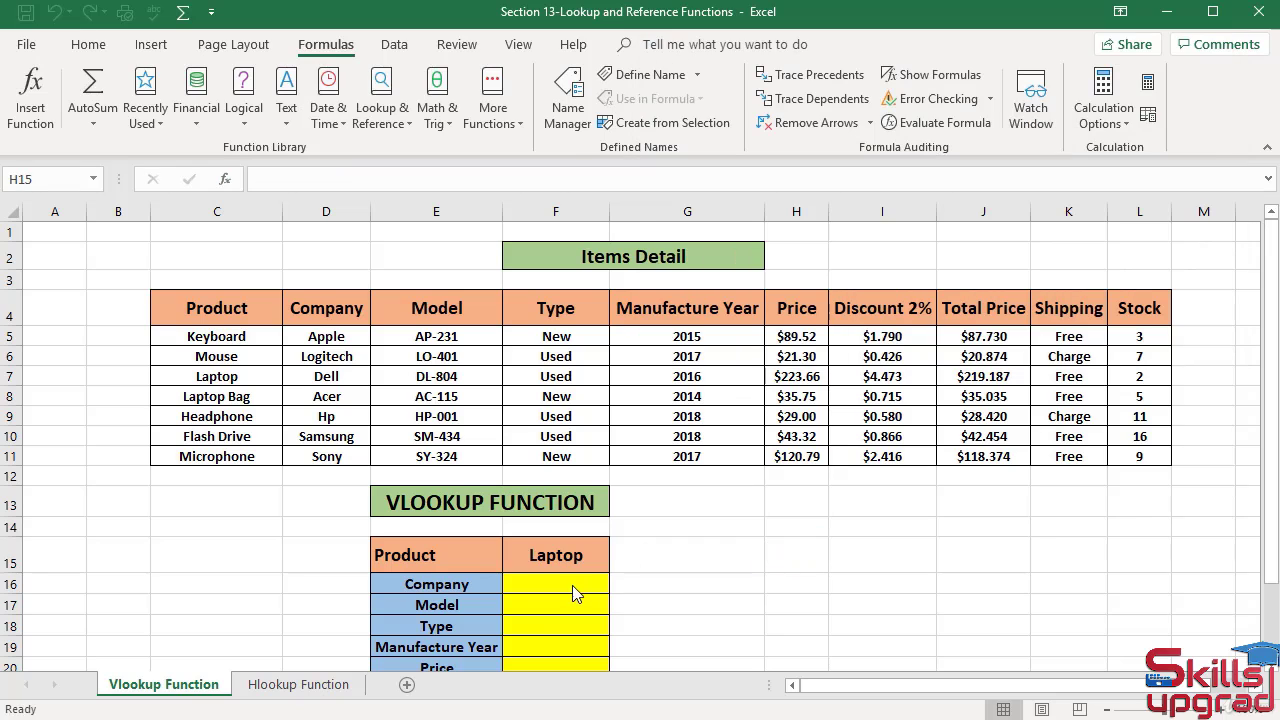
left_click(568, 582)
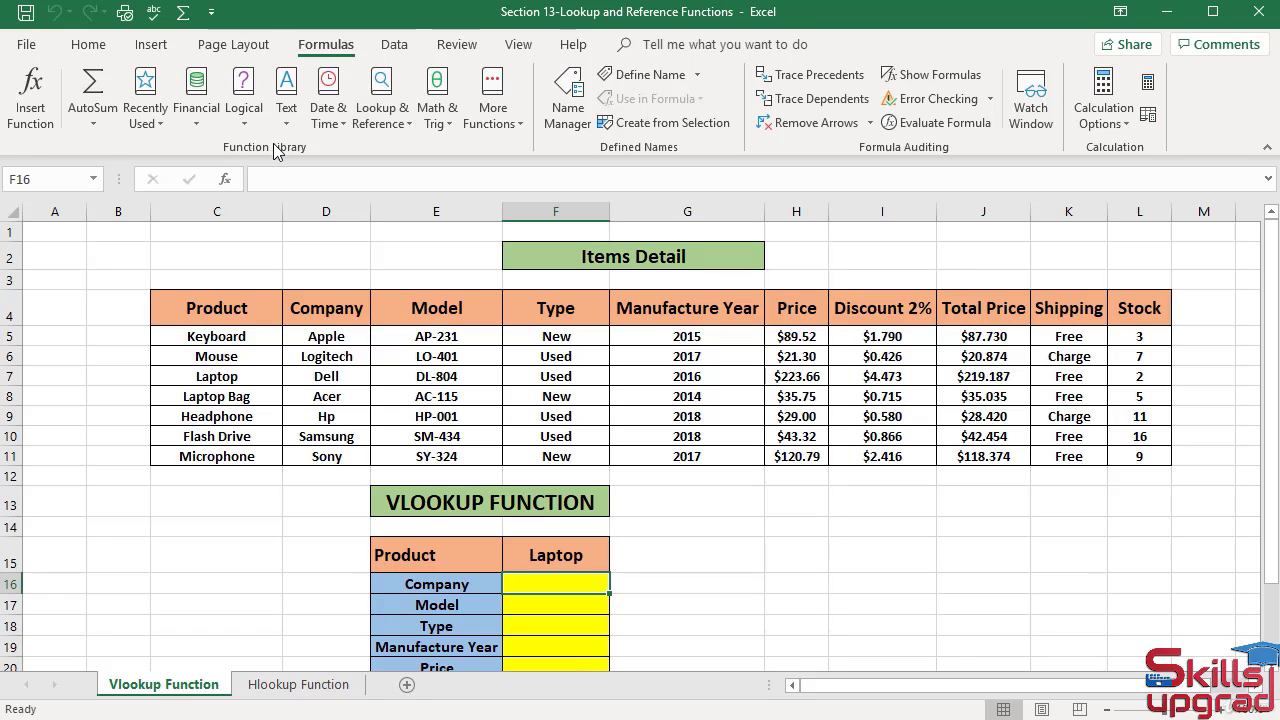
left_click(409, 135)
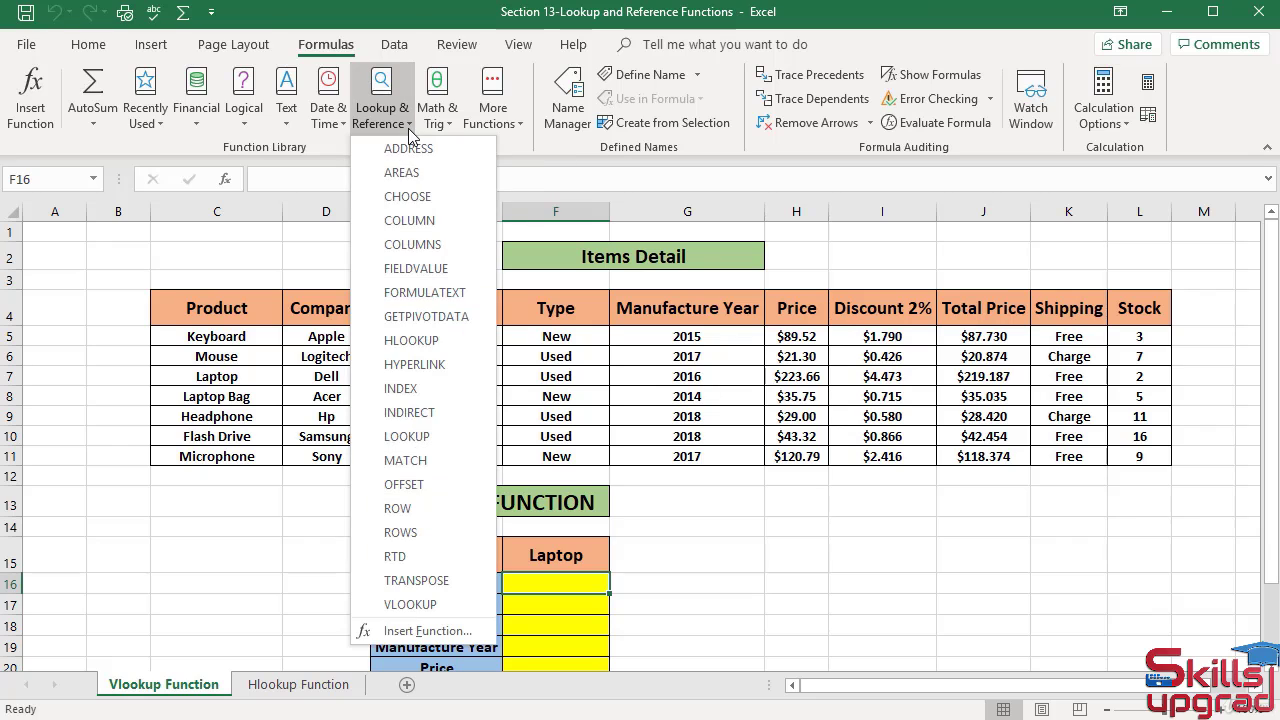
left_click(410, 605)
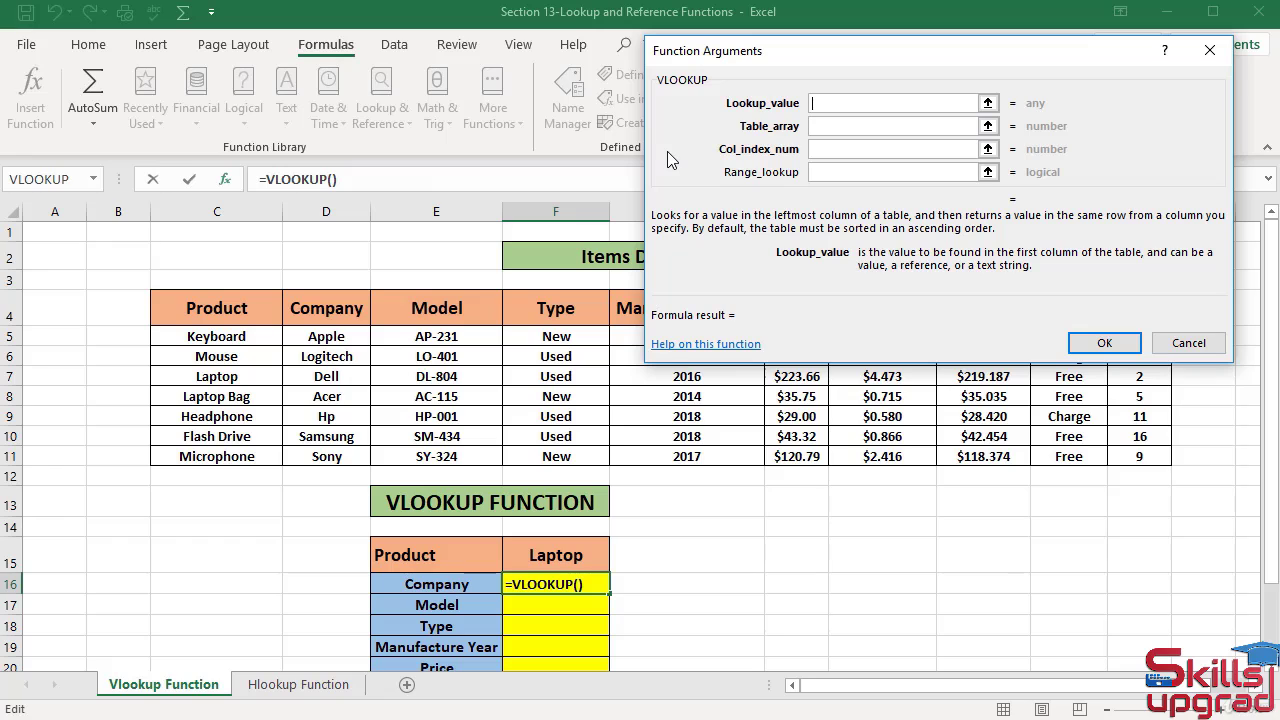
left_click(580, 556)
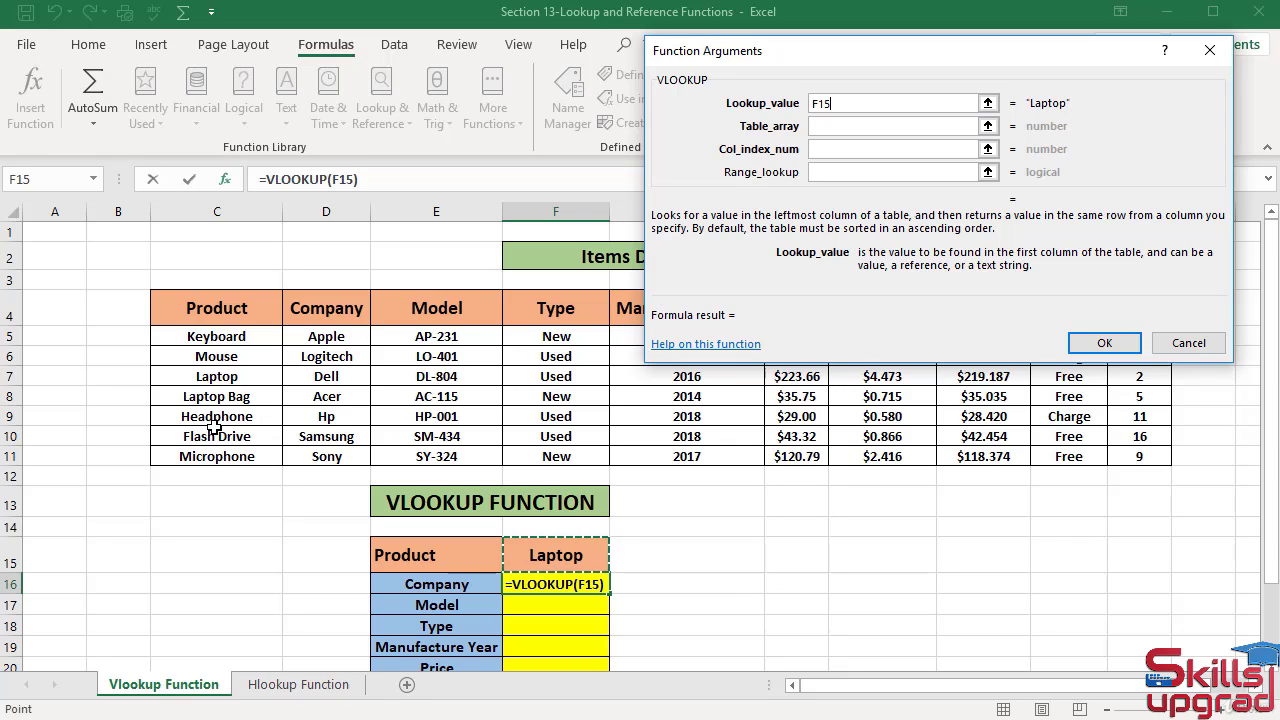
- Set the VLOOKUP's table array to the whole Items Detail table with its headers, C4:L11
key("Tab")
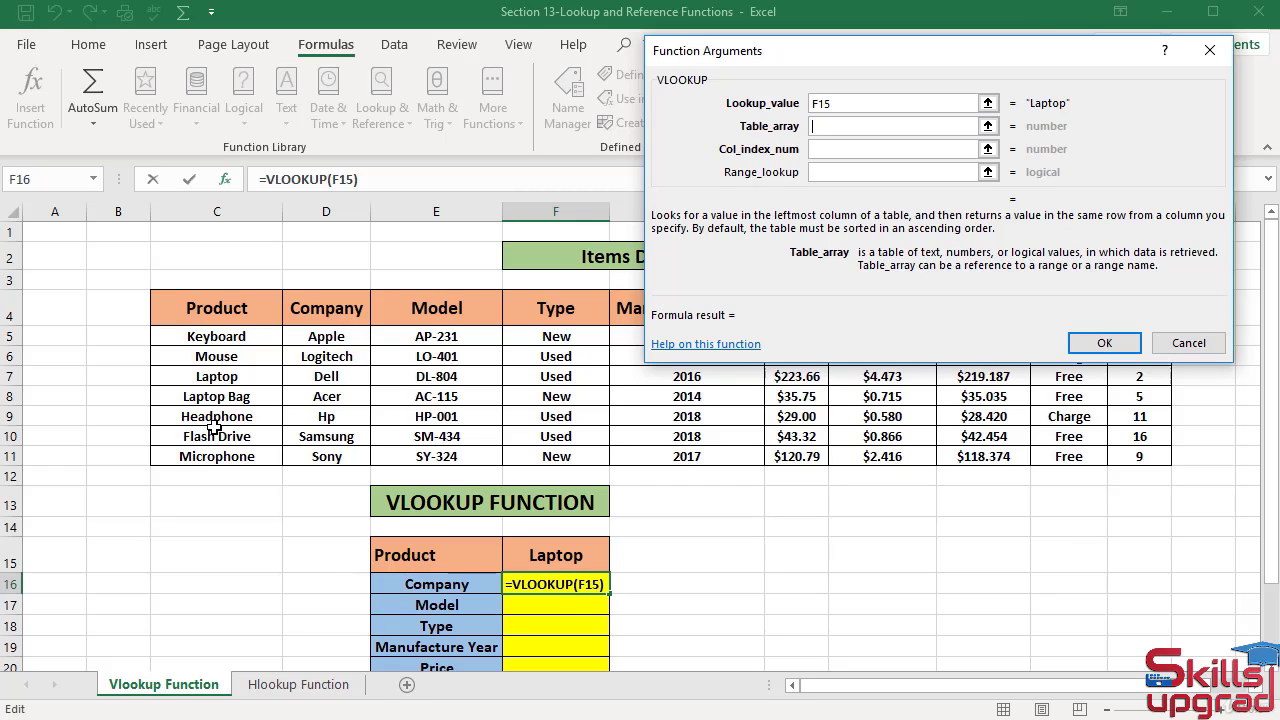
left_click(205, 314)
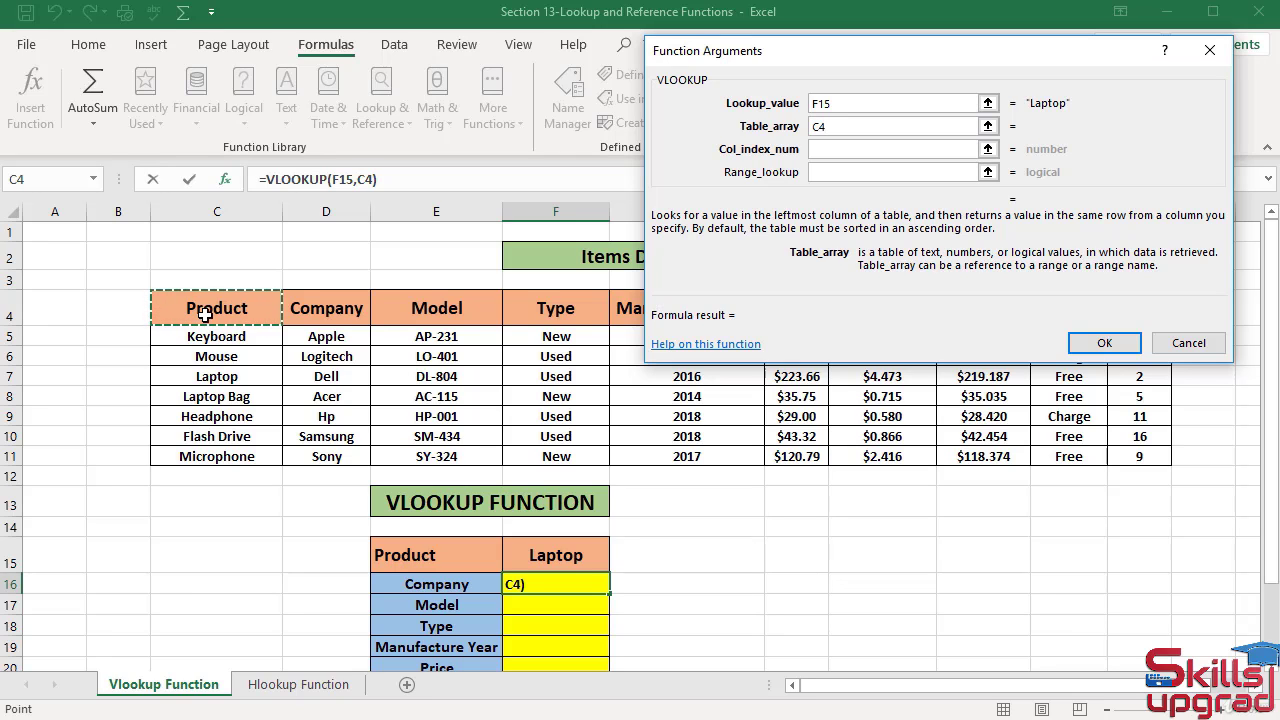
key("ctrl+shift+Down")
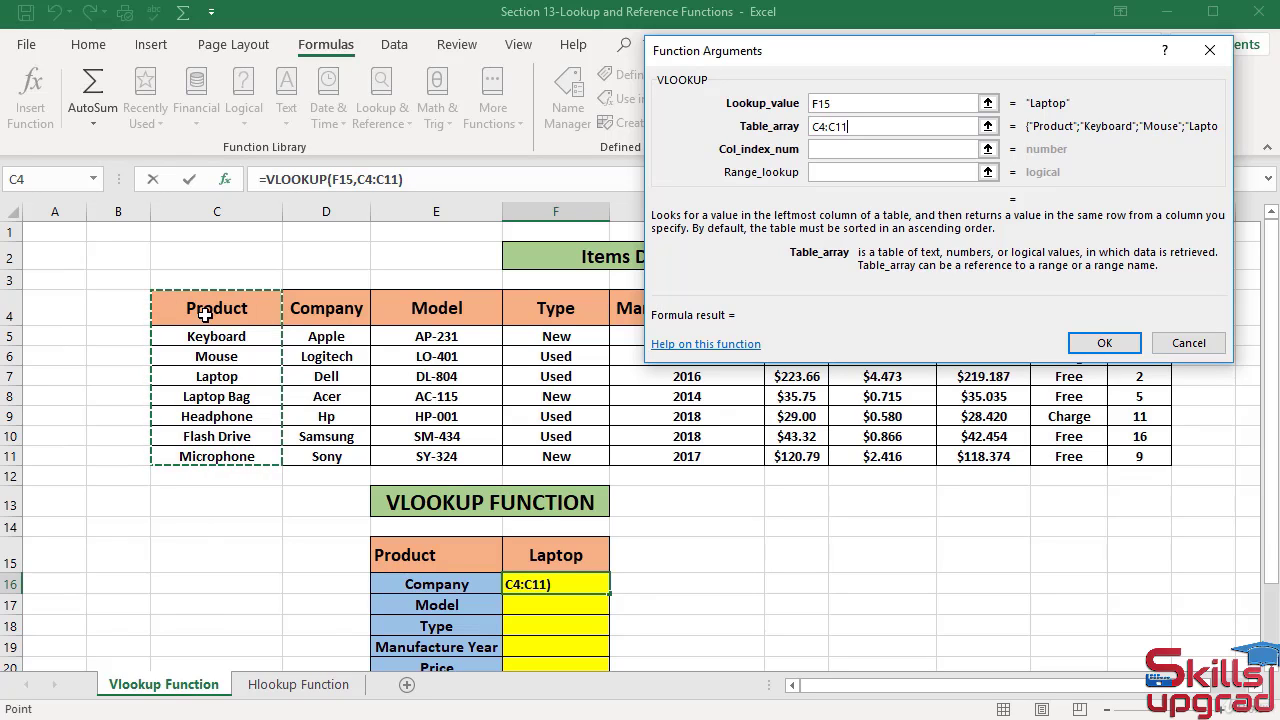
key("ctrl+shift+Right")
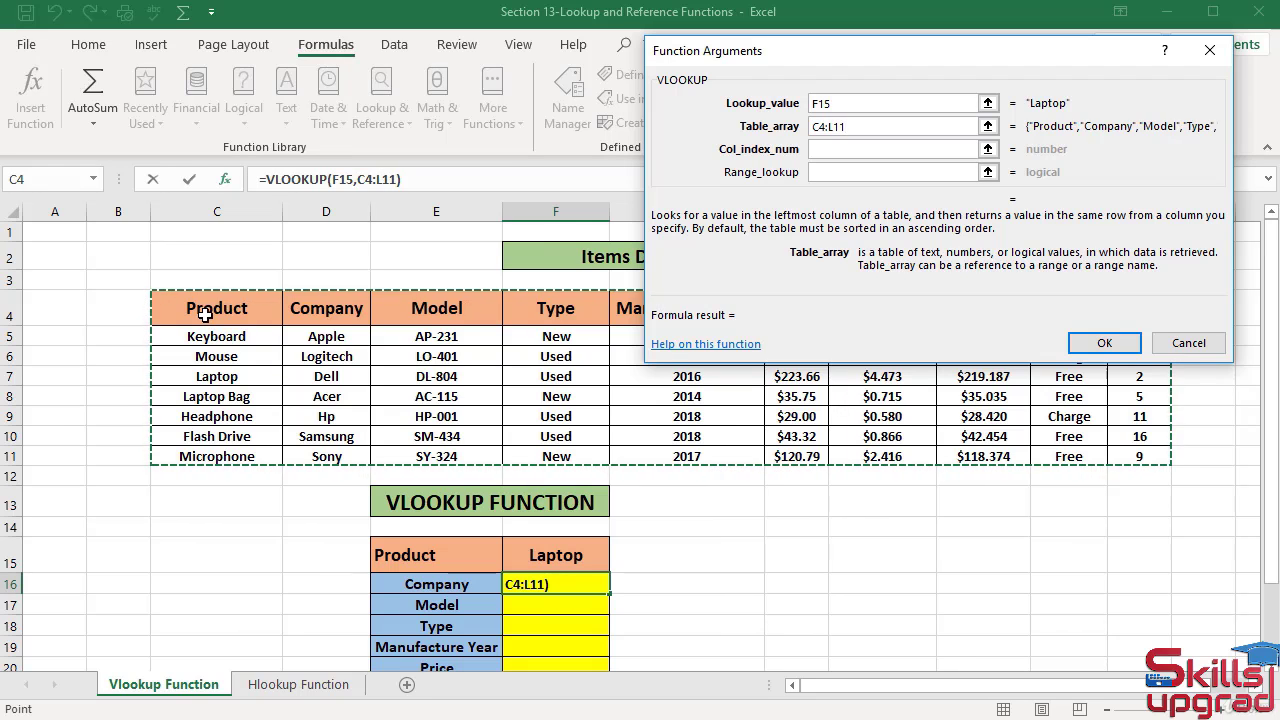
- Set the column index number to 2 and the range lookup to FALSE, and insert the Company formula
key("Tab")
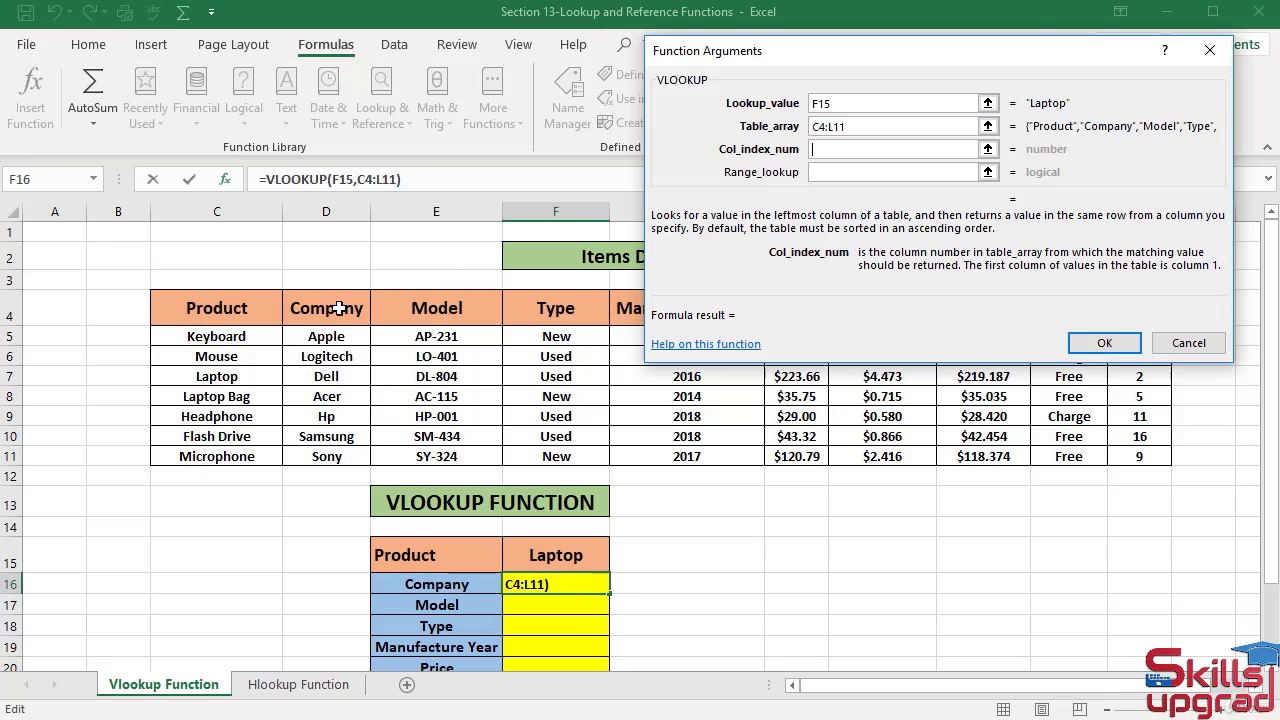
type("2")
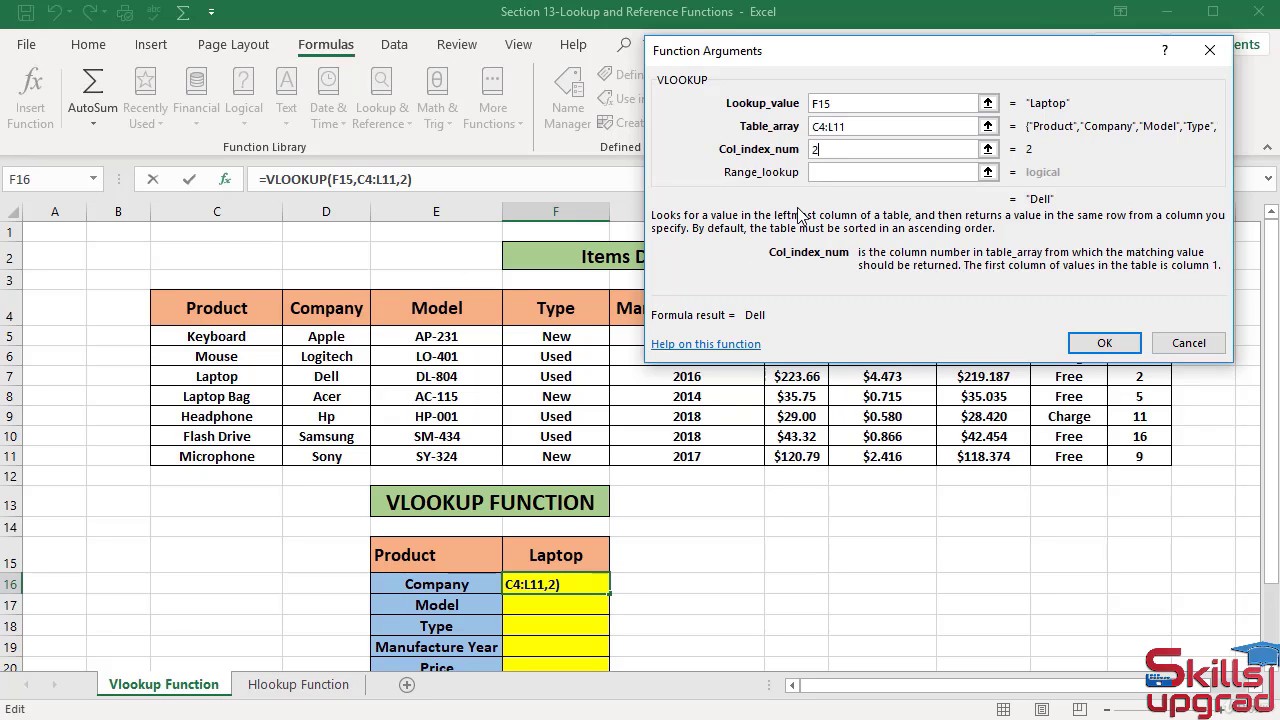
key("Tab")
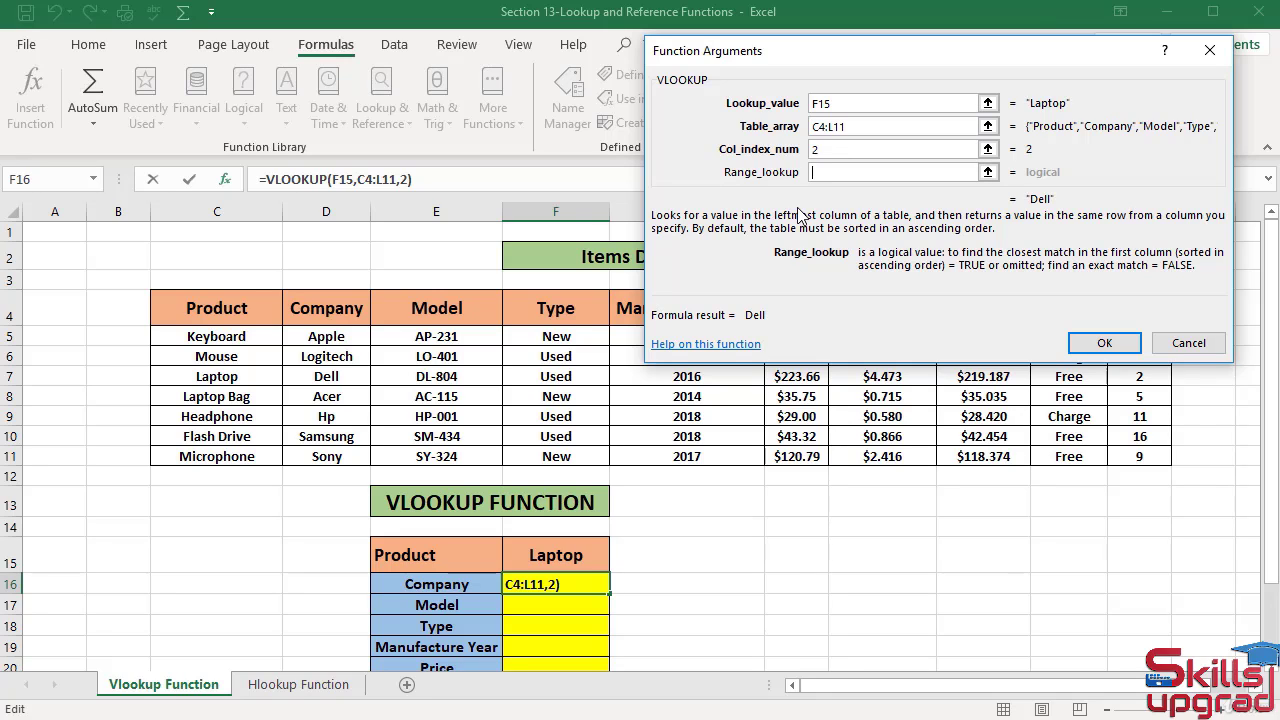
type("FALSE")
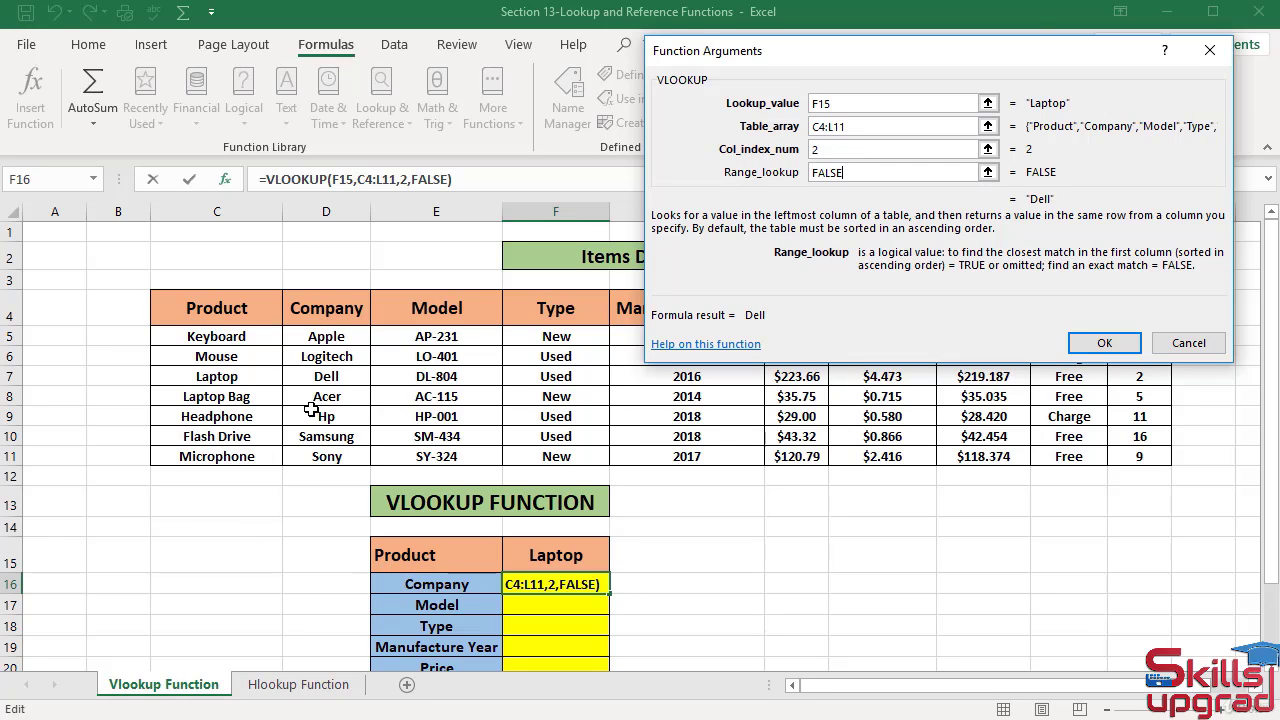
left_click(1104, 341)
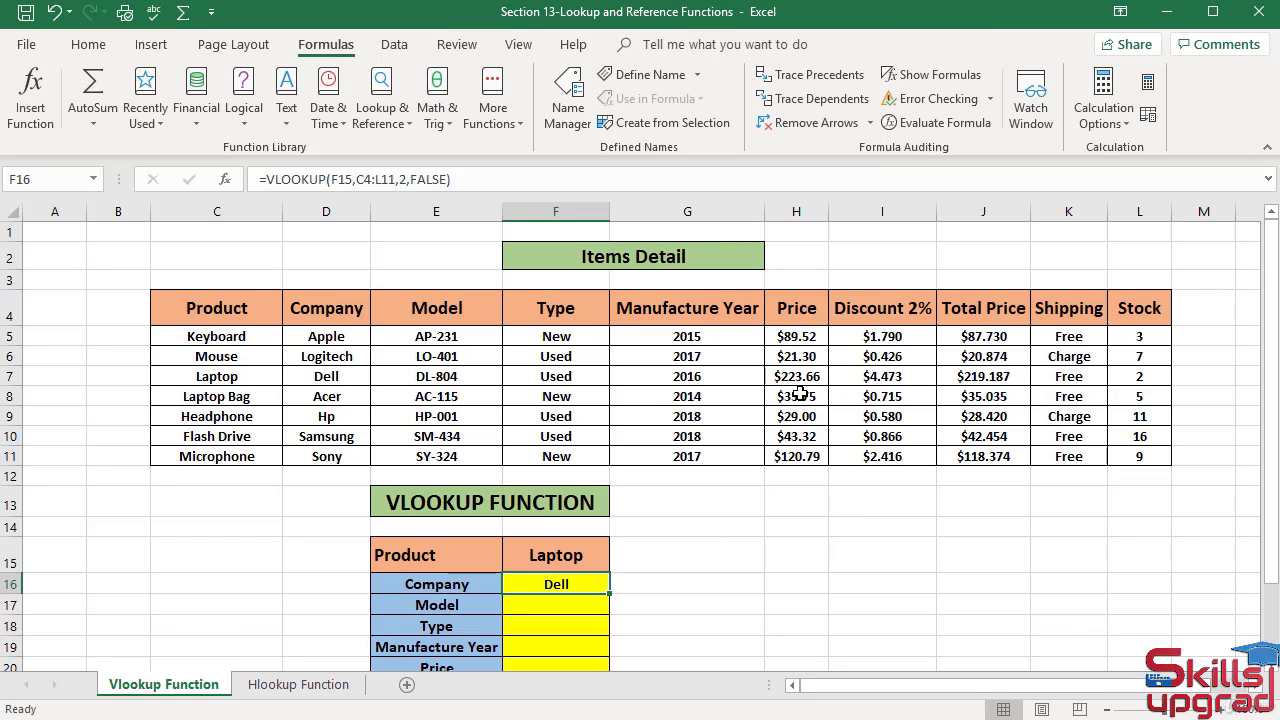
- Make the references in F16's VLOOKUP formula absolute, as $F$15 for the lookup value and $C$4:$L$11 for the table array
left_click(340, 382)
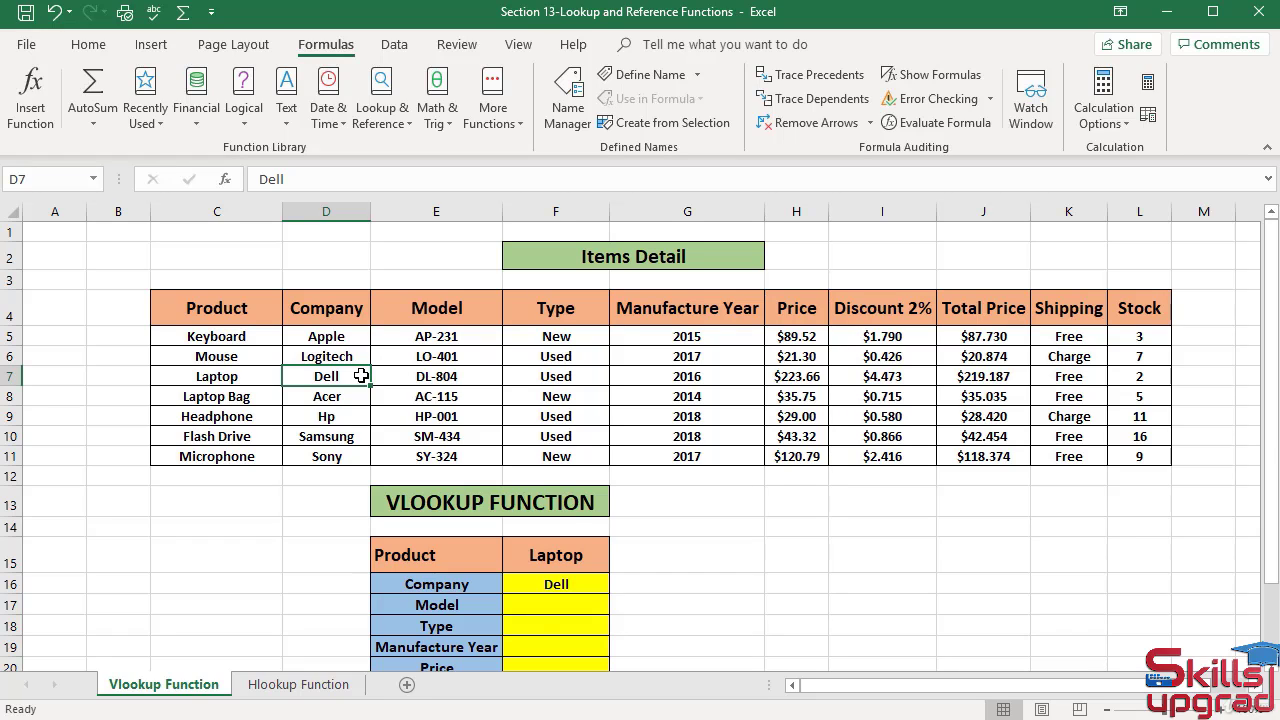
left_click(587, 582)
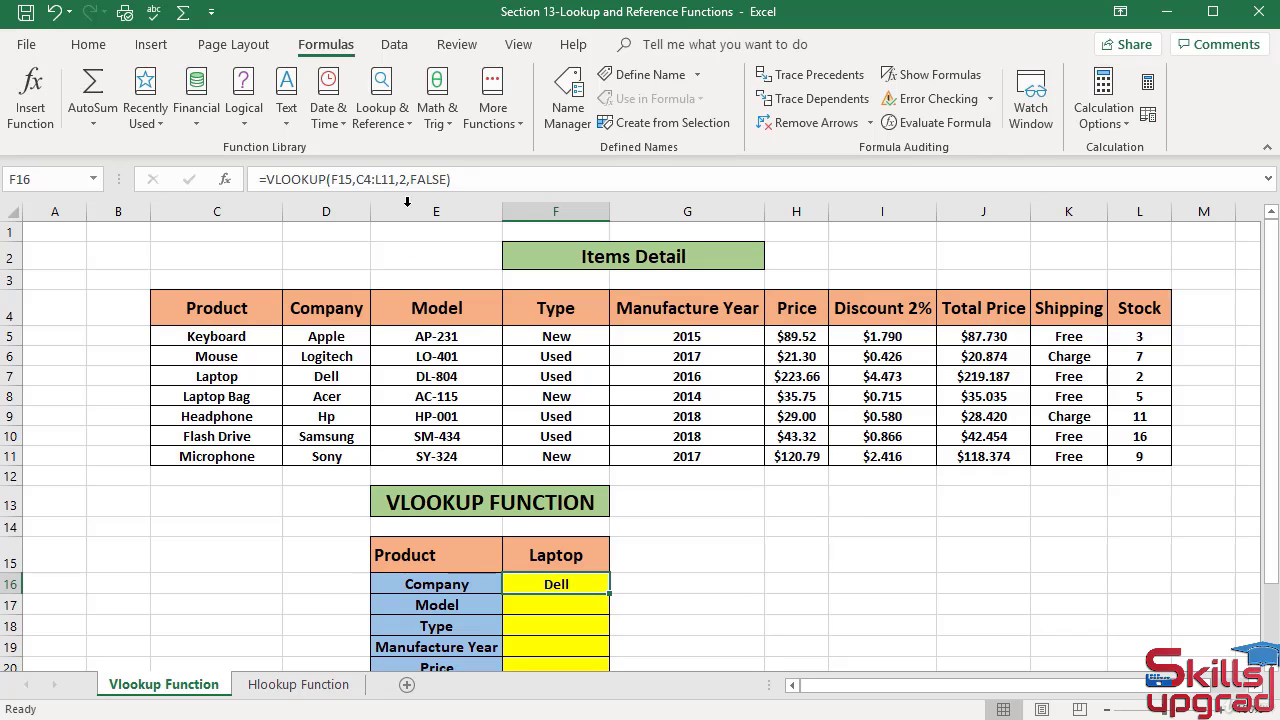
left_click(397, 178)
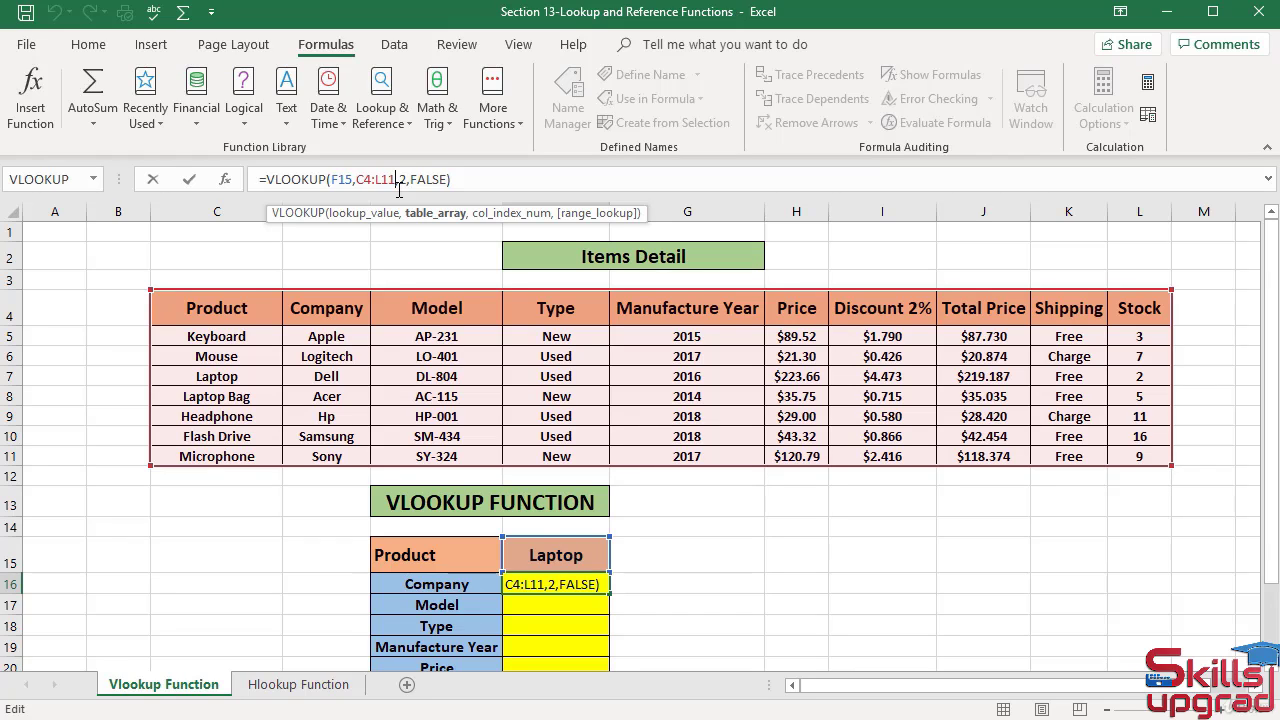
key("F4")
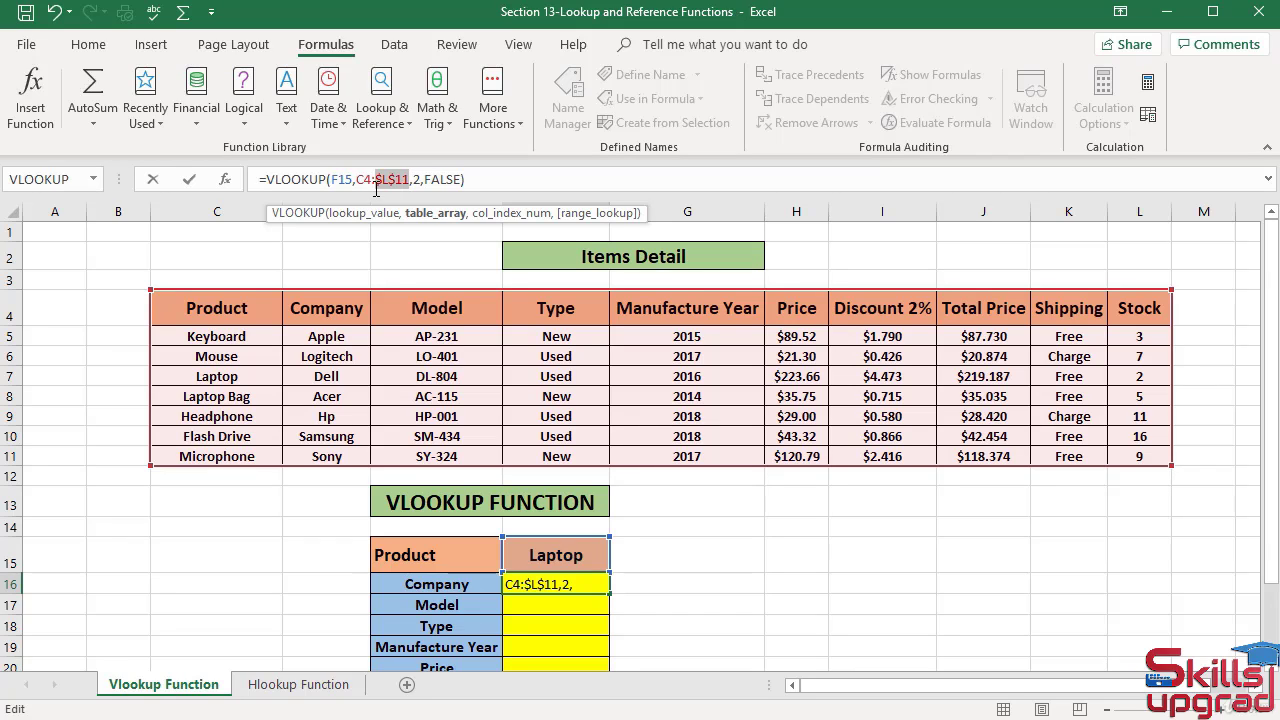
left_click(374, 181)
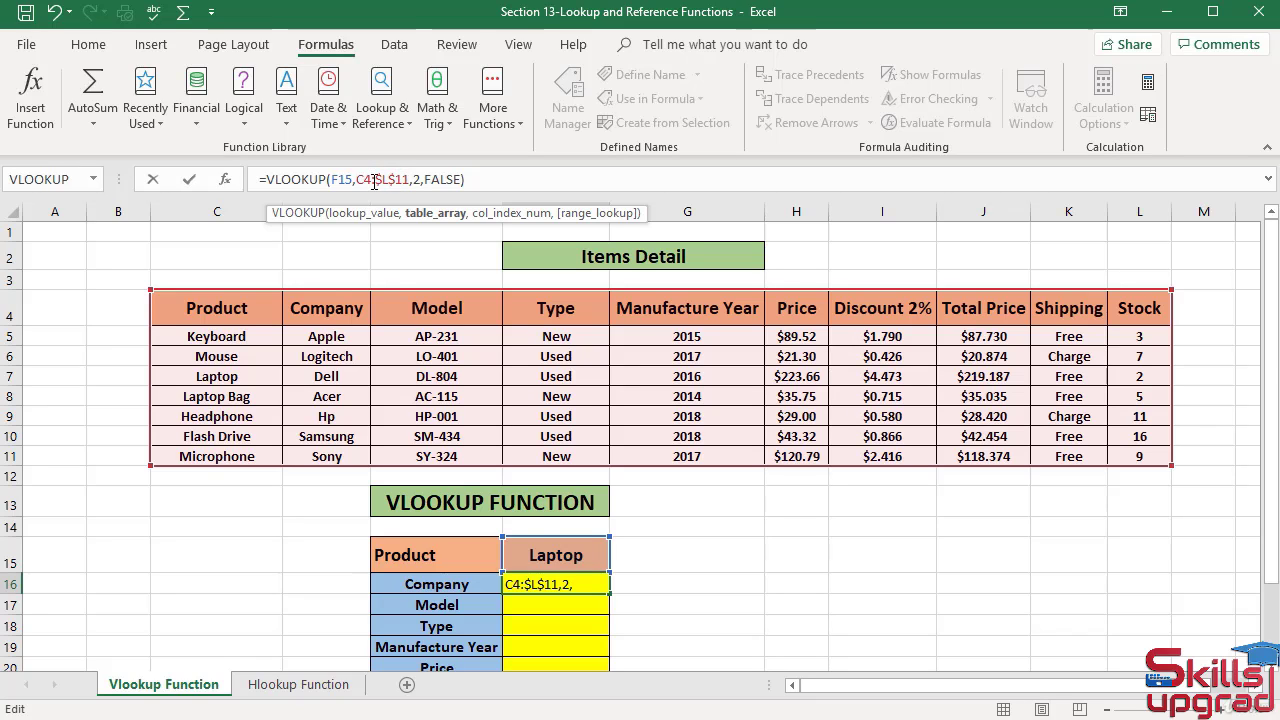
key("F4")
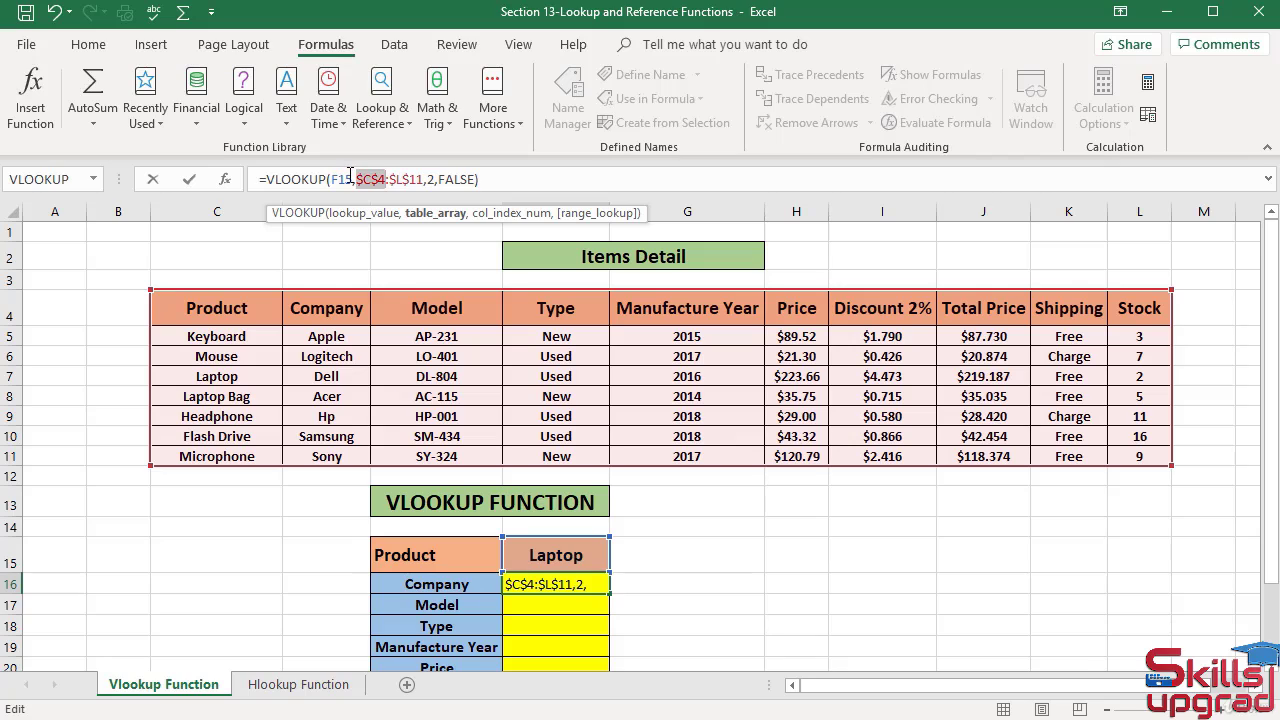
left_click(355, 178)
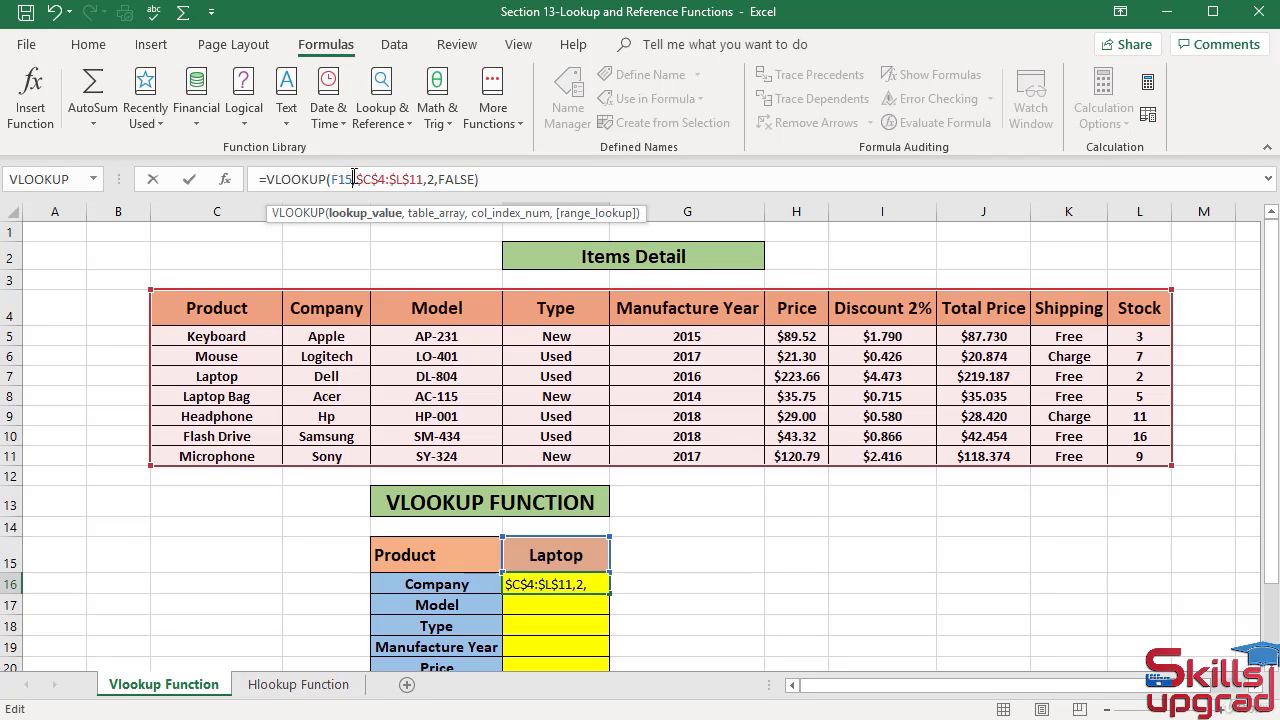
key("F4")
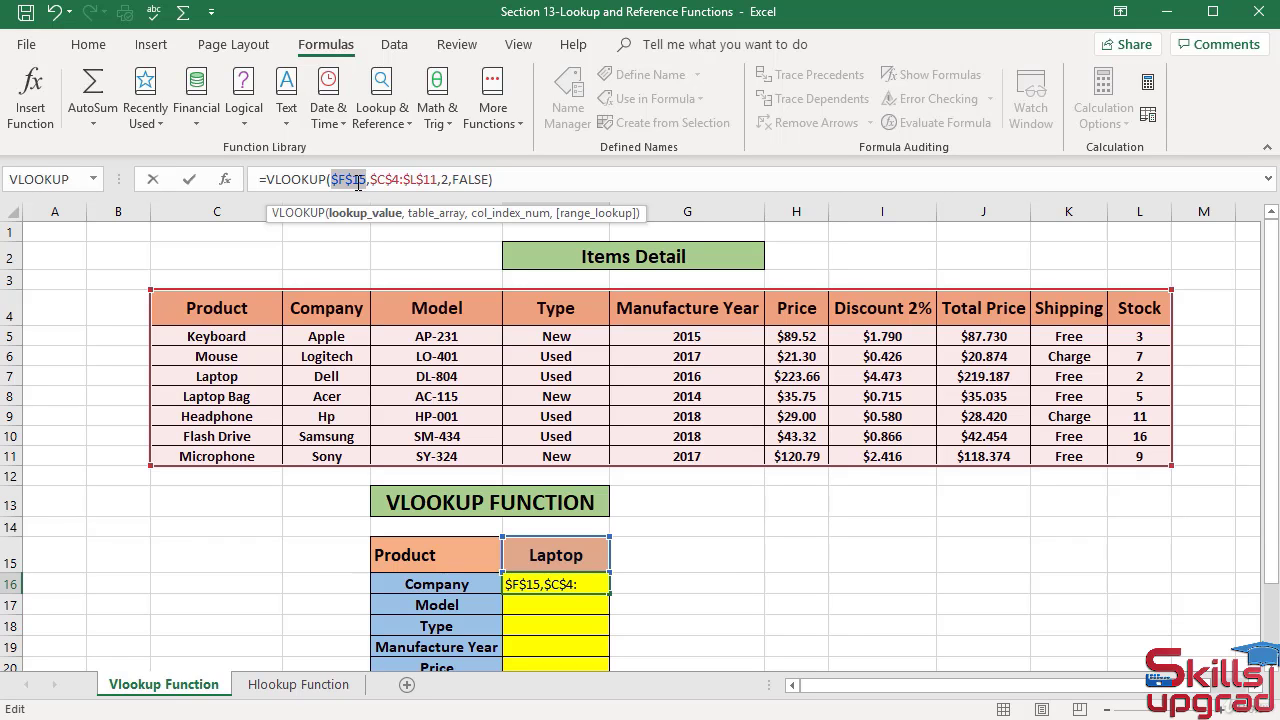
key("Return")
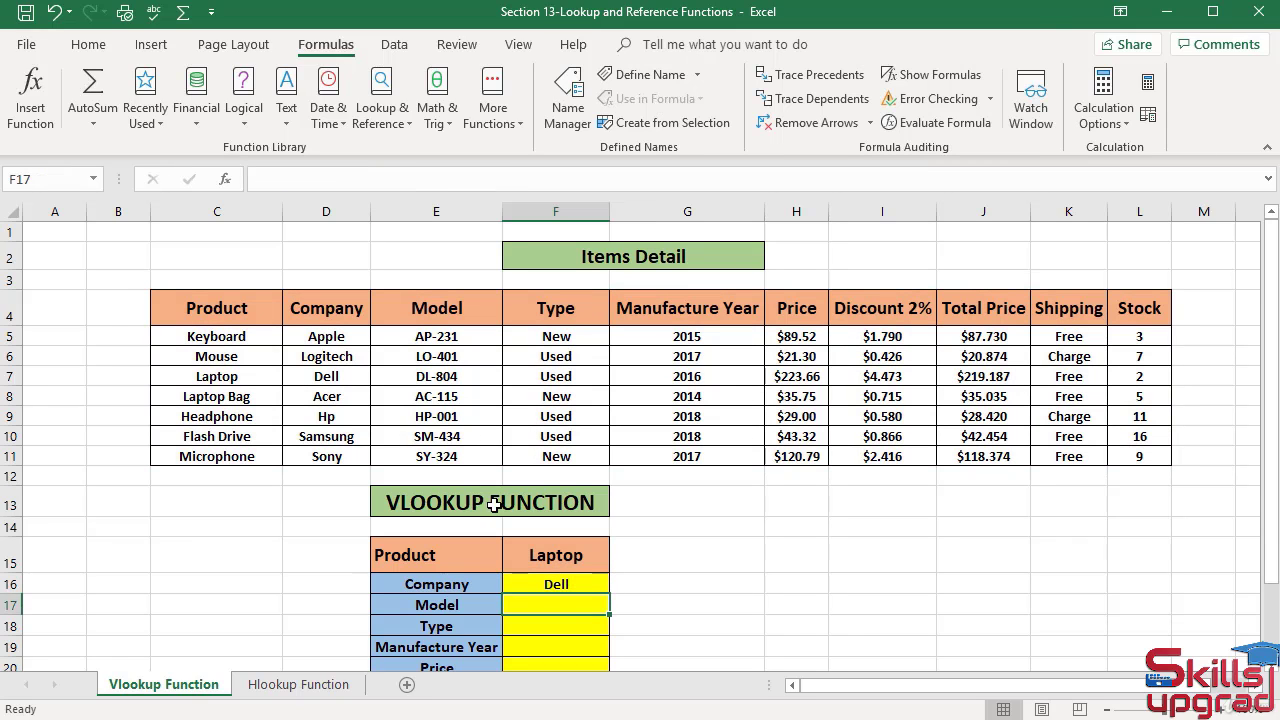
- Fill the VLOOKUP formula from F16 down through the Stock row in F24
left_click(534, 584)
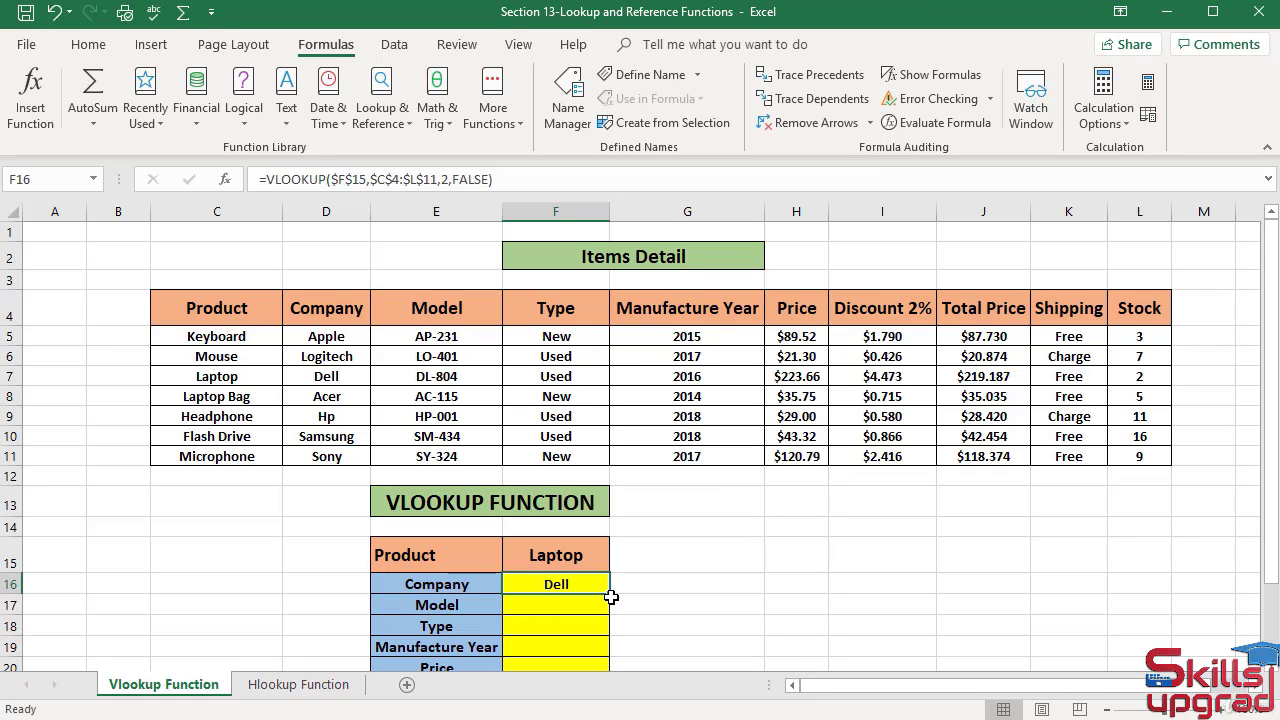
left_click_drag(609, 595, 609, 636)
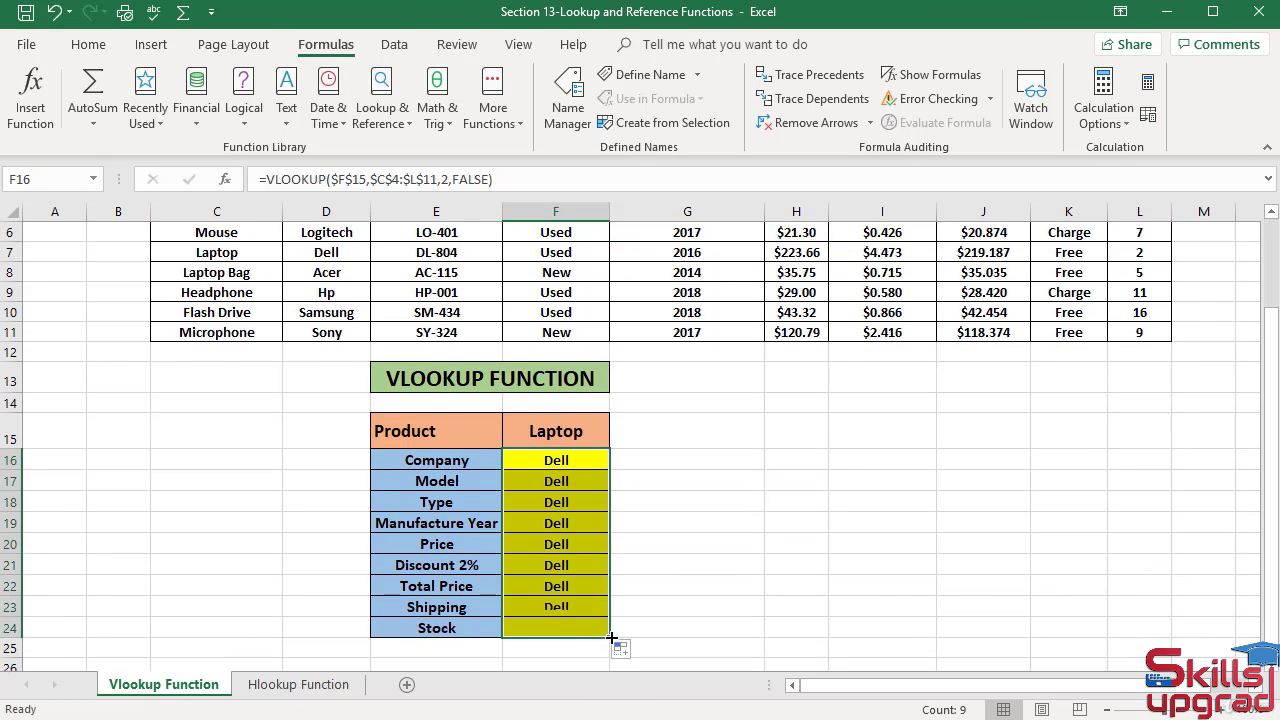
- Change the column index number in the Model row's VLOOKUP formula in F17 to 3
left_click(557, 484)
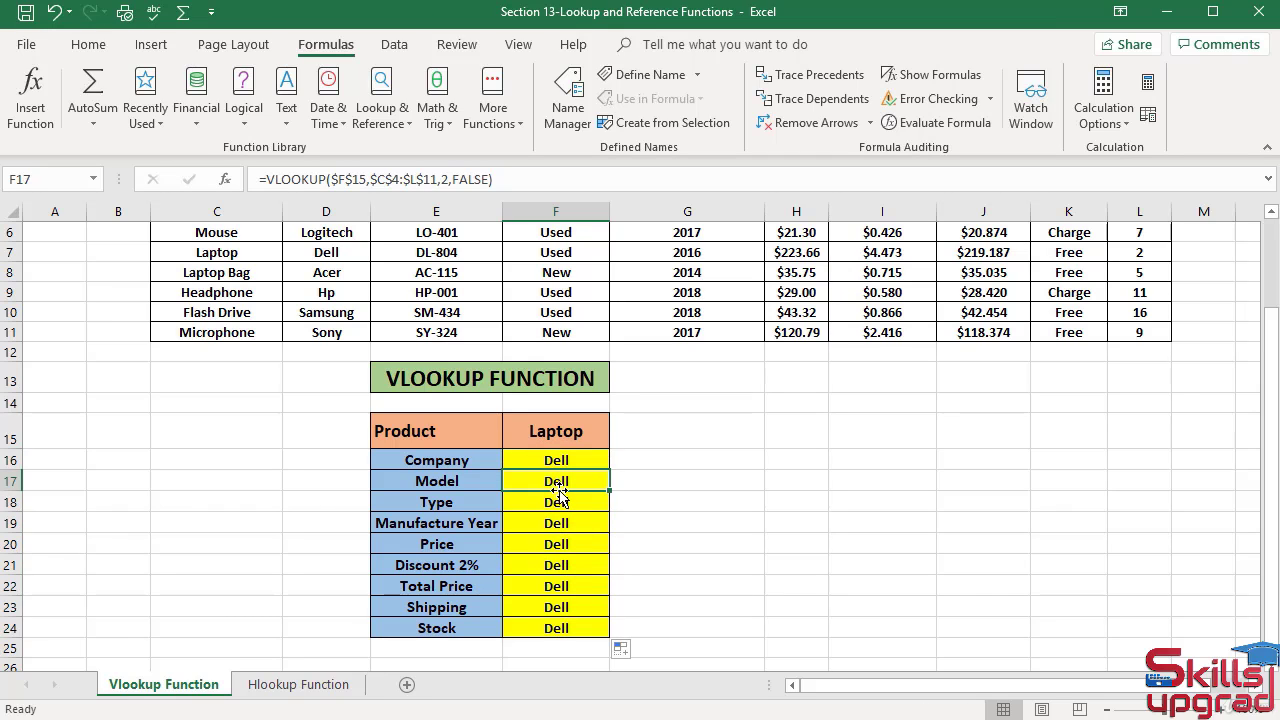
scroll(559, 493, "up", 1)
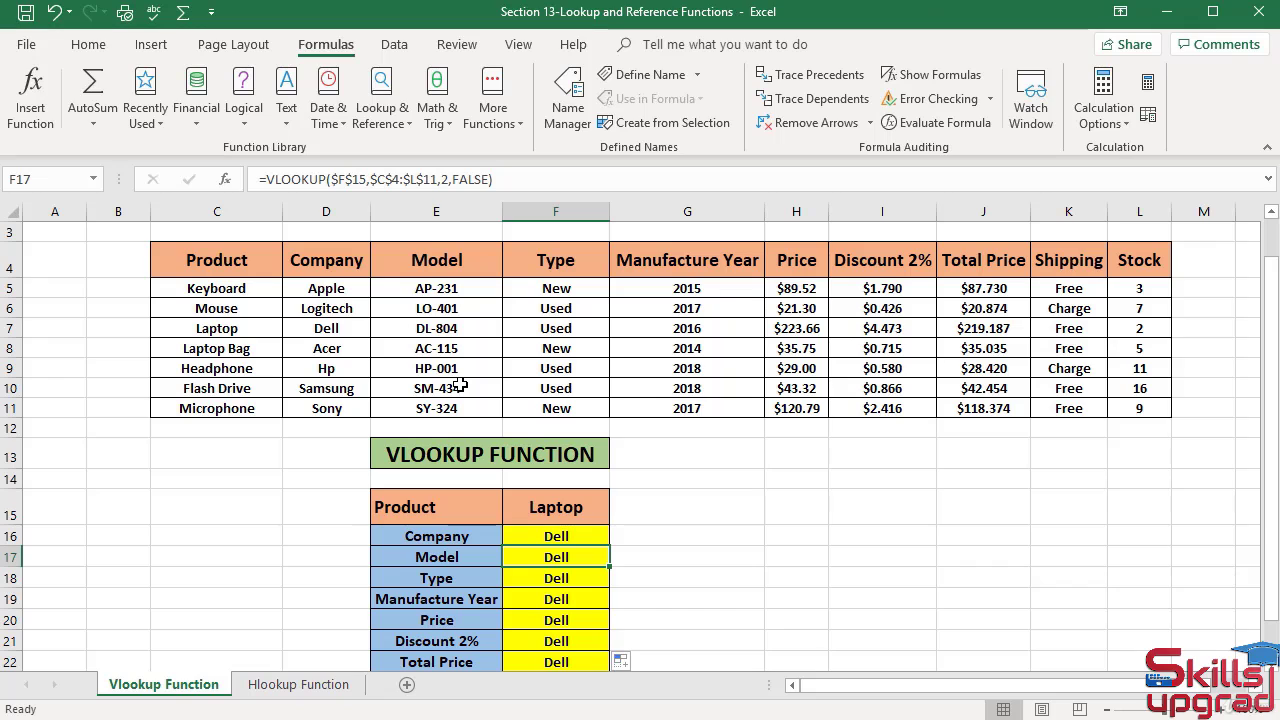
left_click(446, 179)
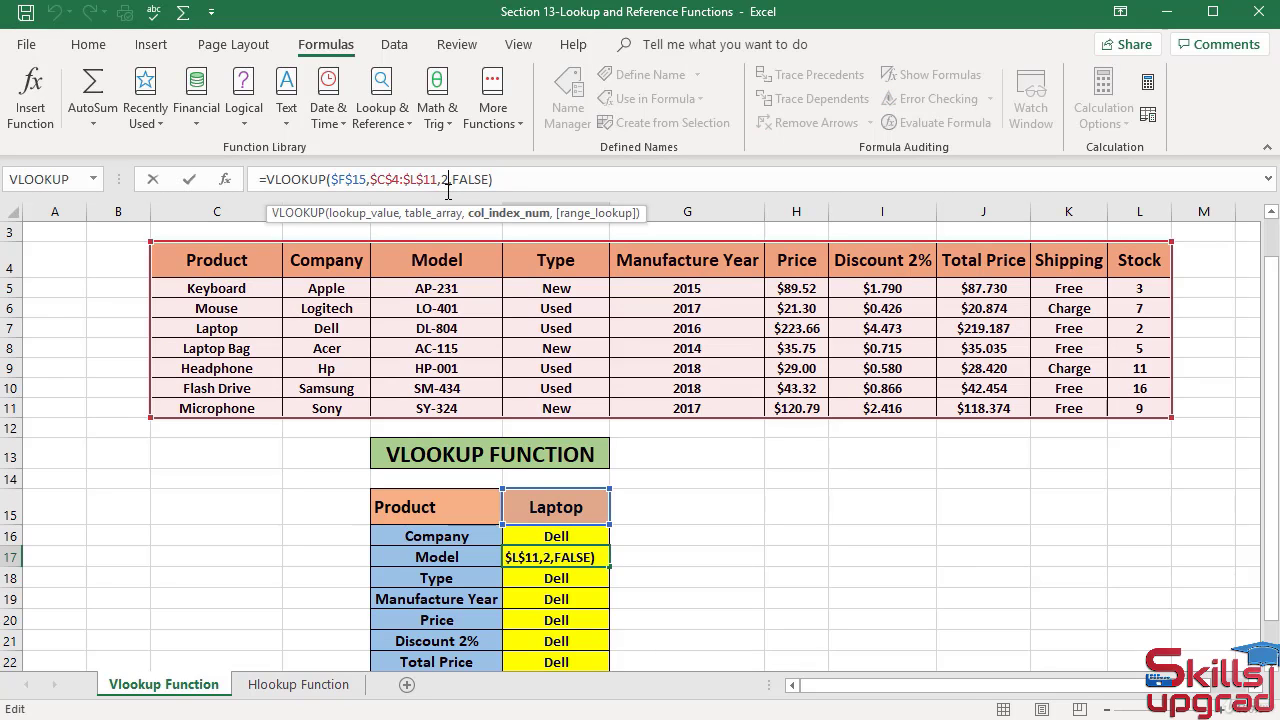
key("BackSpace")
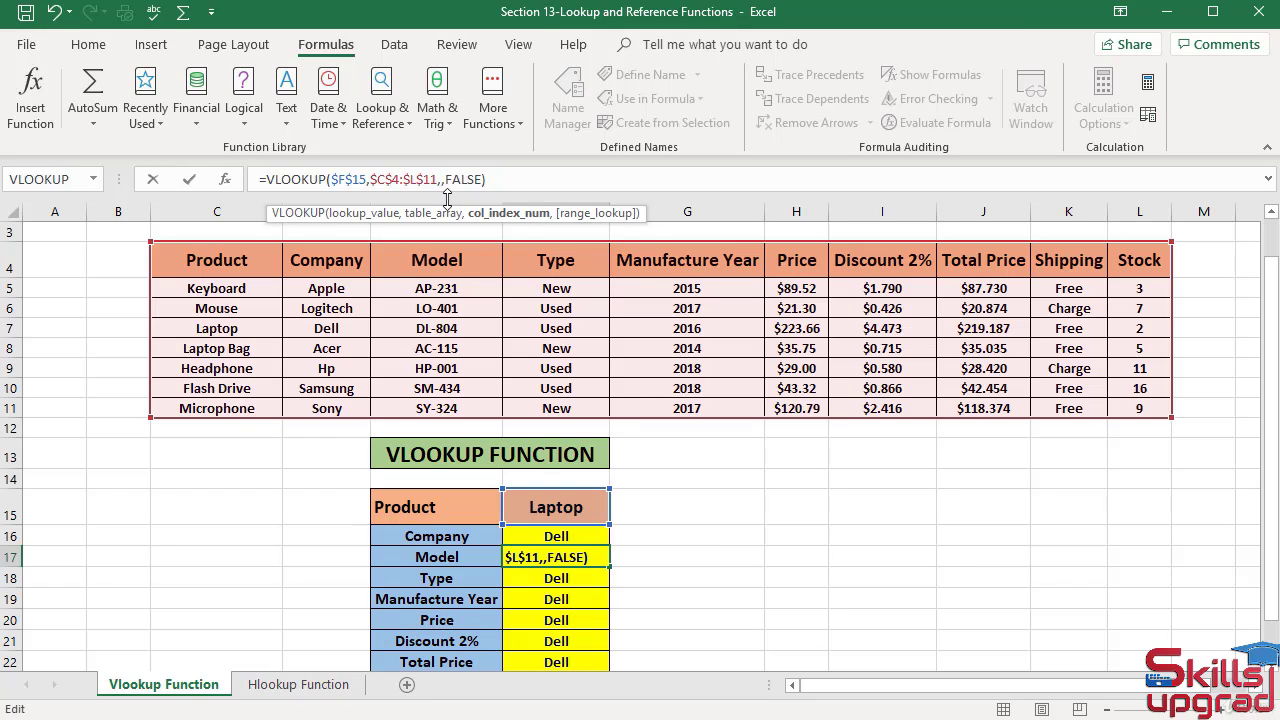
type("3")
key("Return")
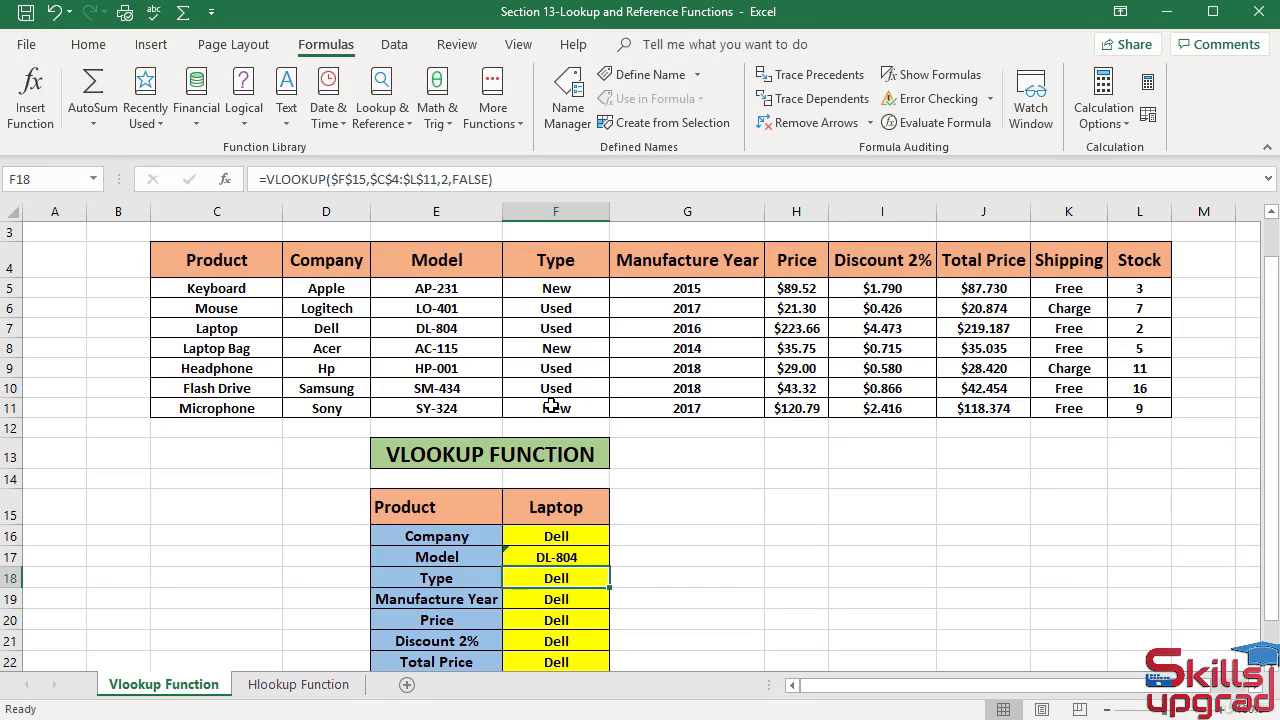
- Change the column index number in the Type row's VLOOKUP formula in F18 to 4
left_click(449, 178)
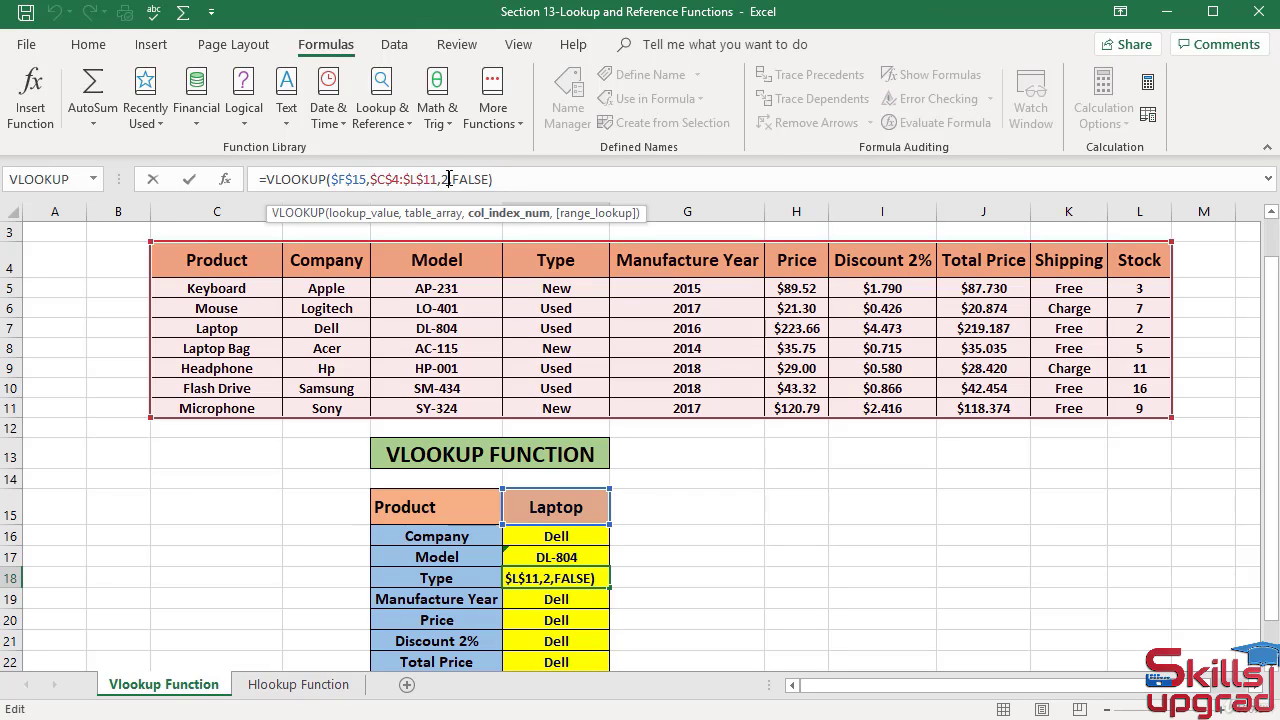
key("BackSpace")
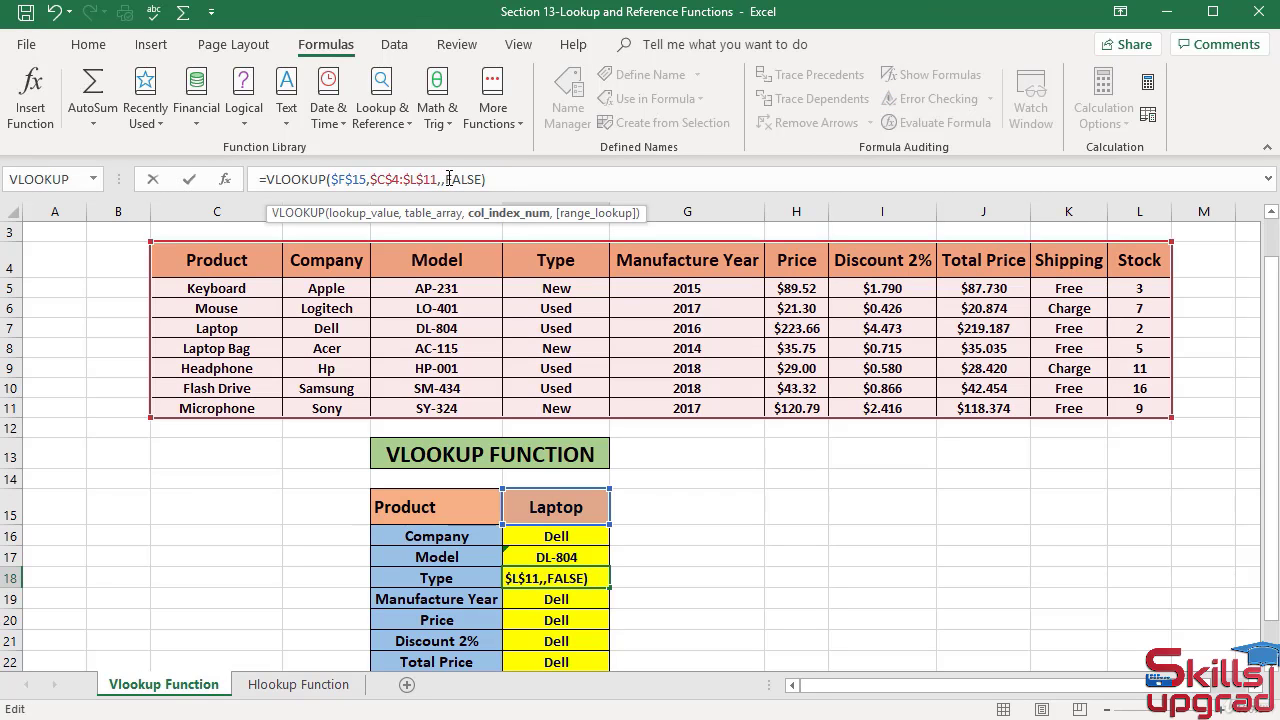
type("4")
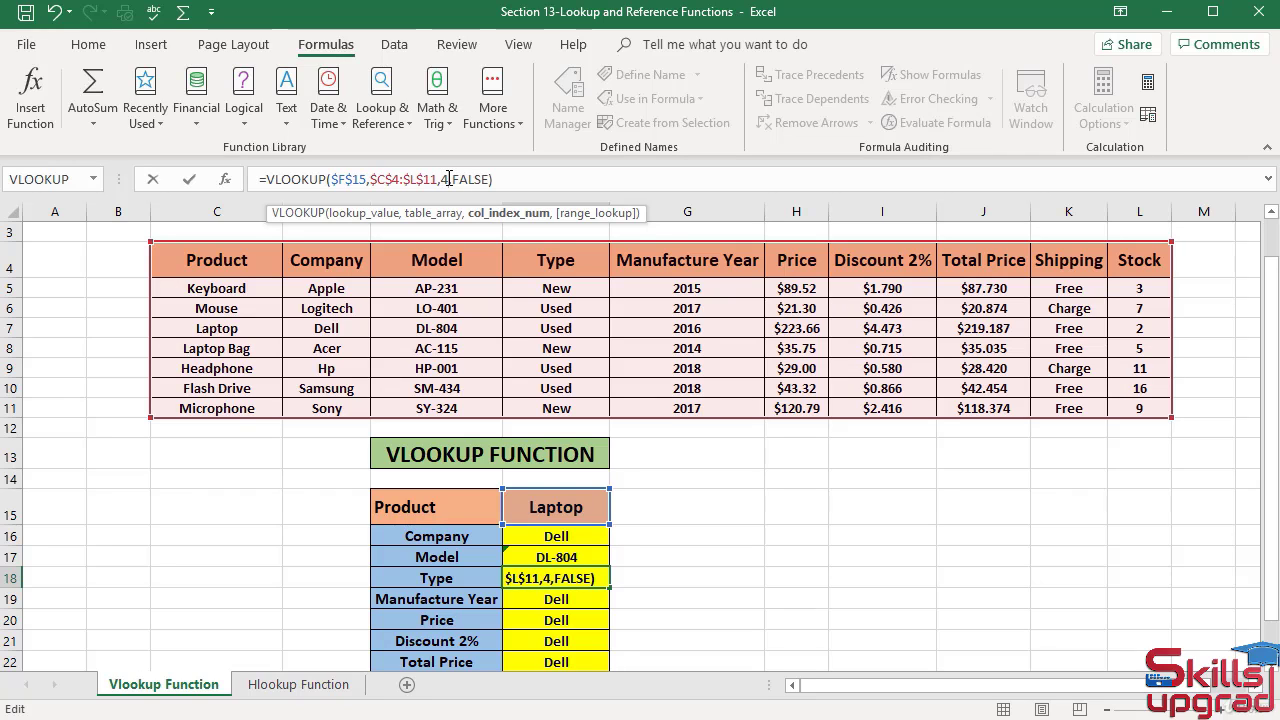
key("Return")
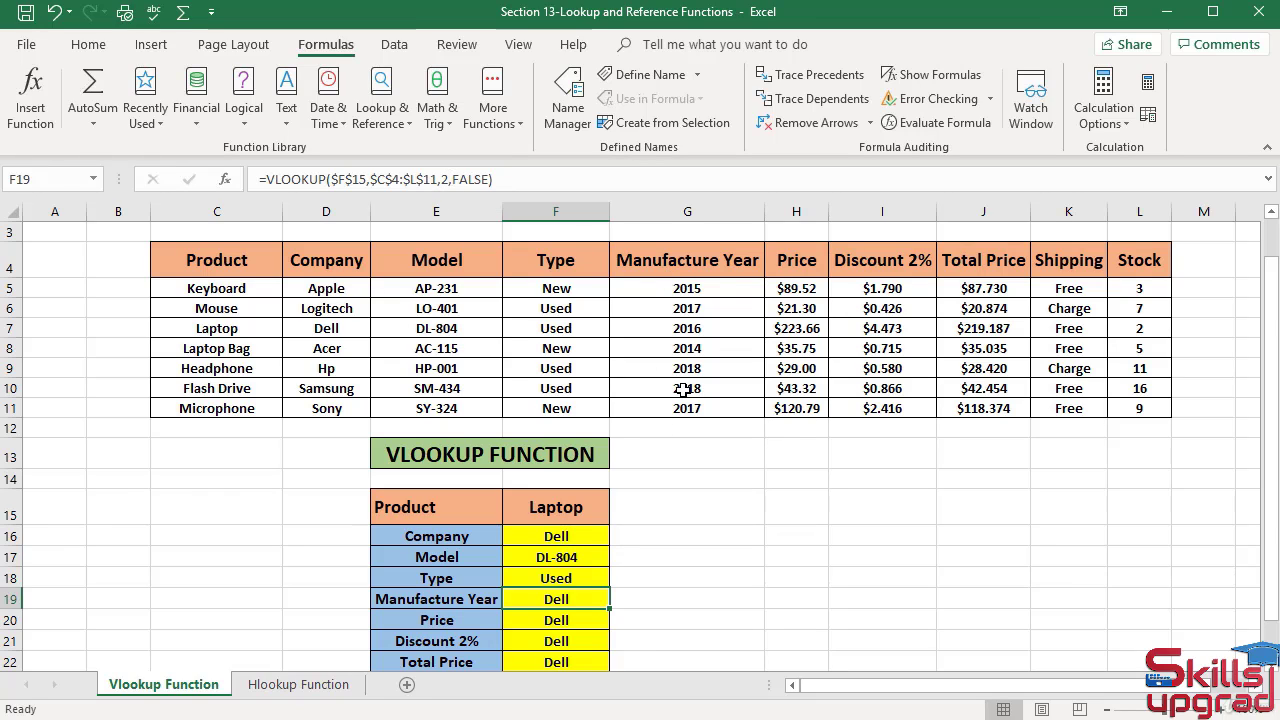
- Change the column index number in the Manufacture Year row's VLOOKUP formula in F19 to 5
left_click(447, 181)
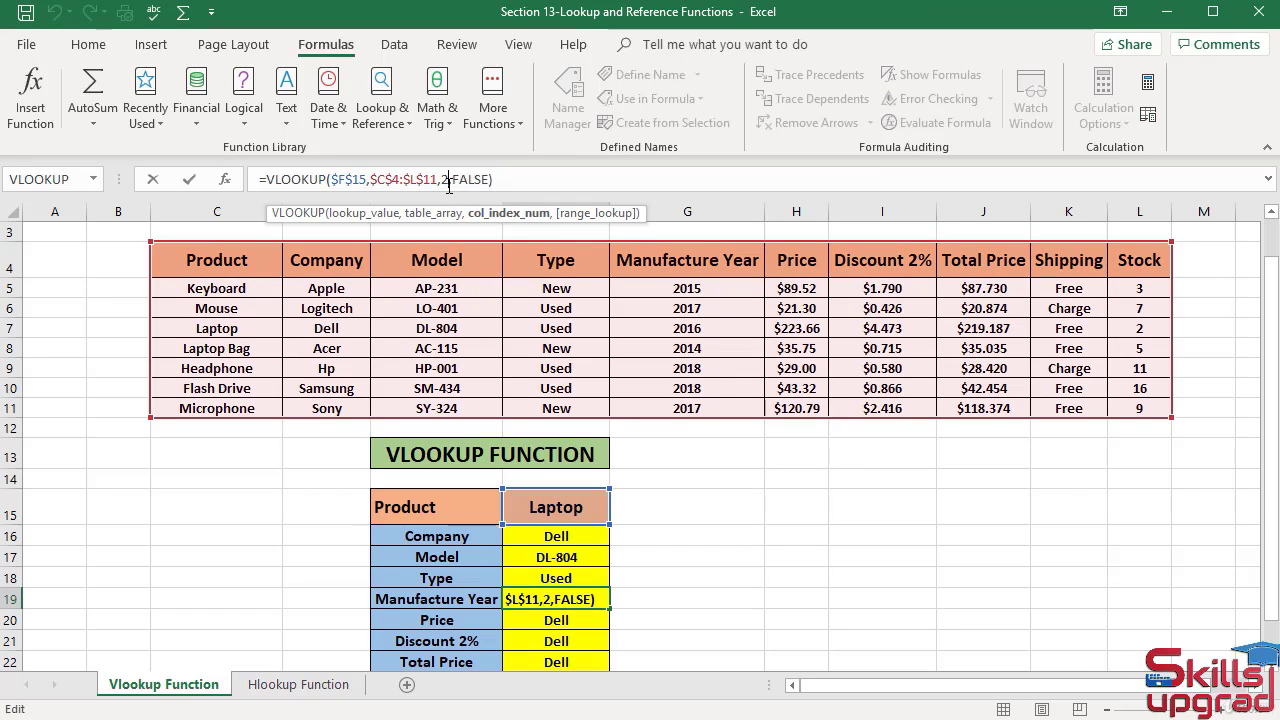
key("BackSpace")
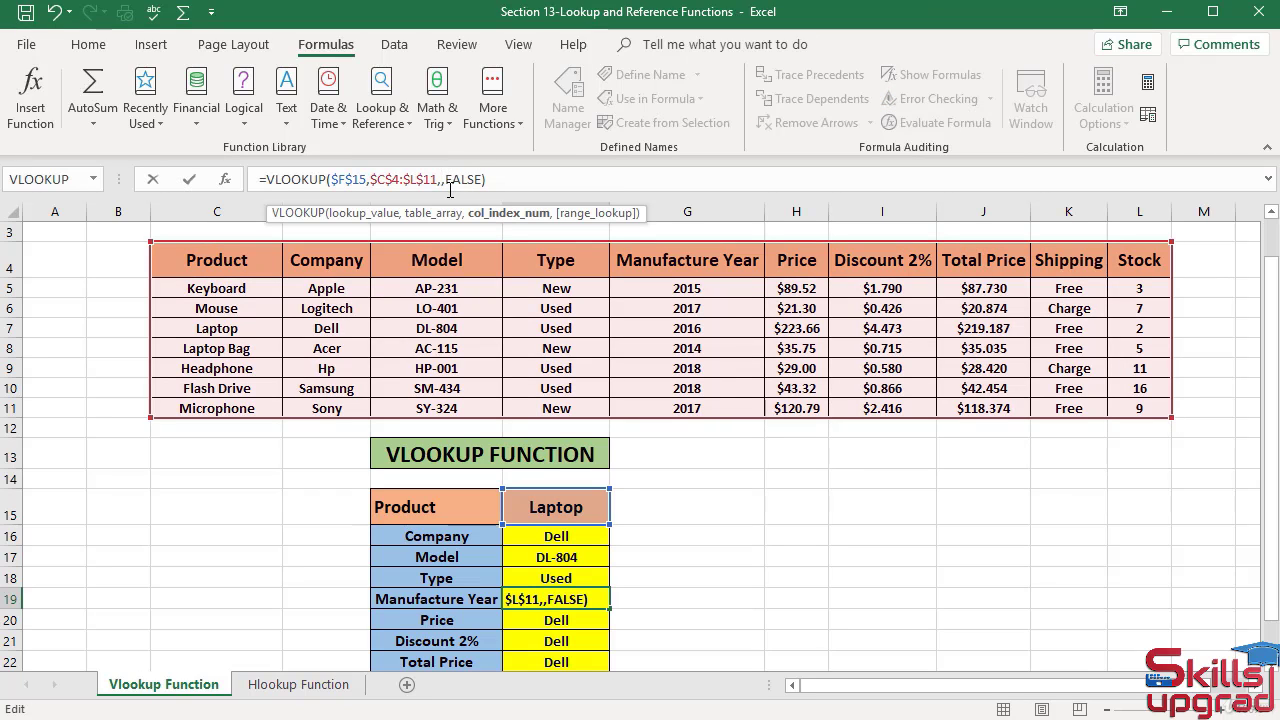
type("5")
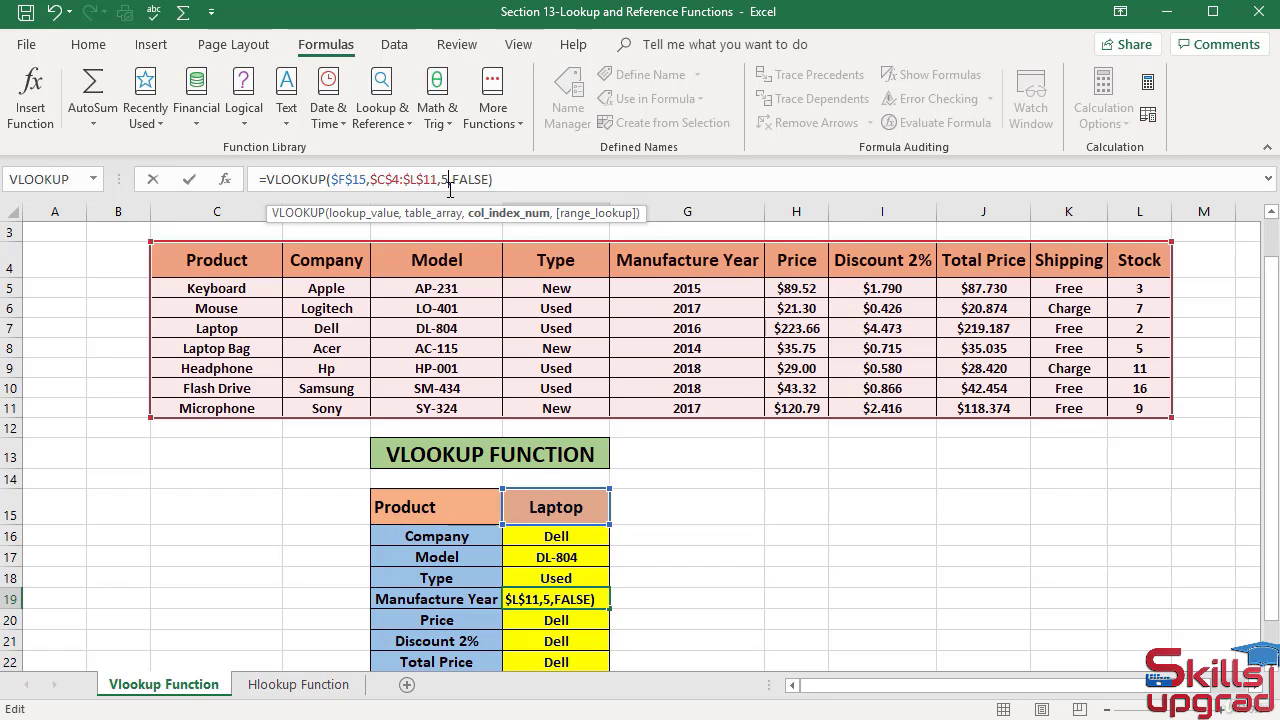
key("Return")
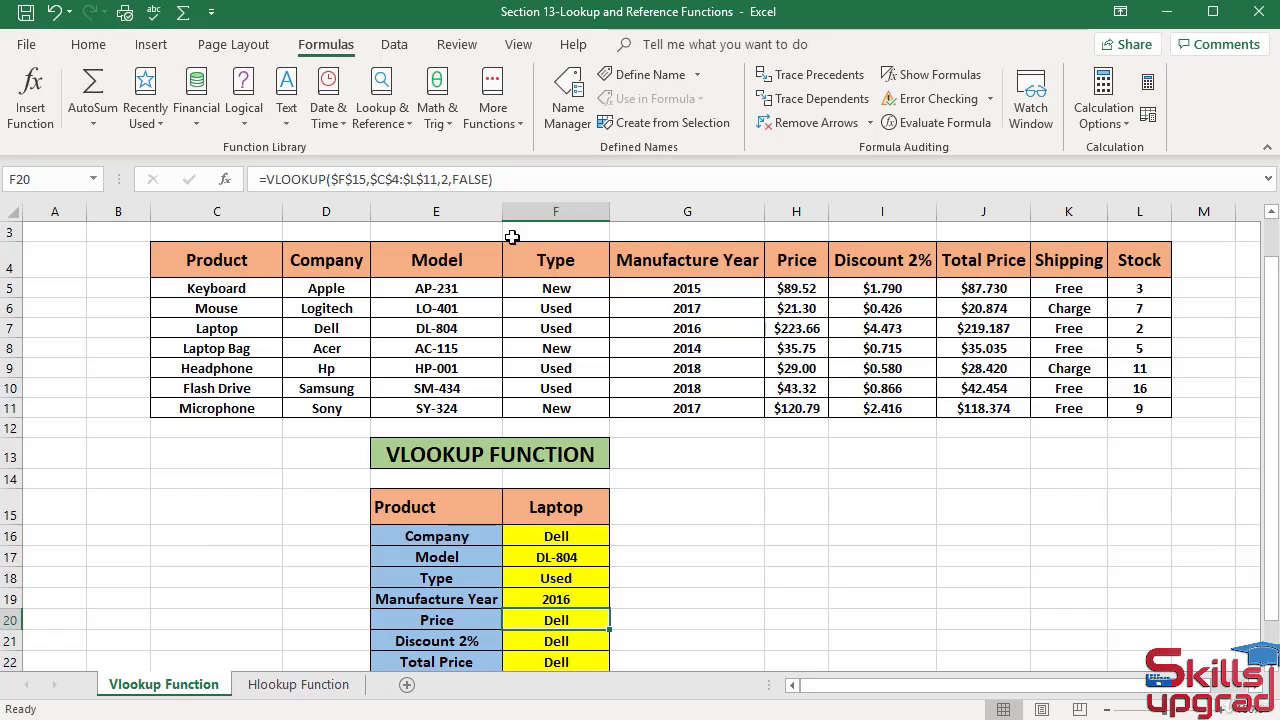
- Change the column index number in the Price row's VLOOKUP formula in F20 to 6
left_click(449, 177)
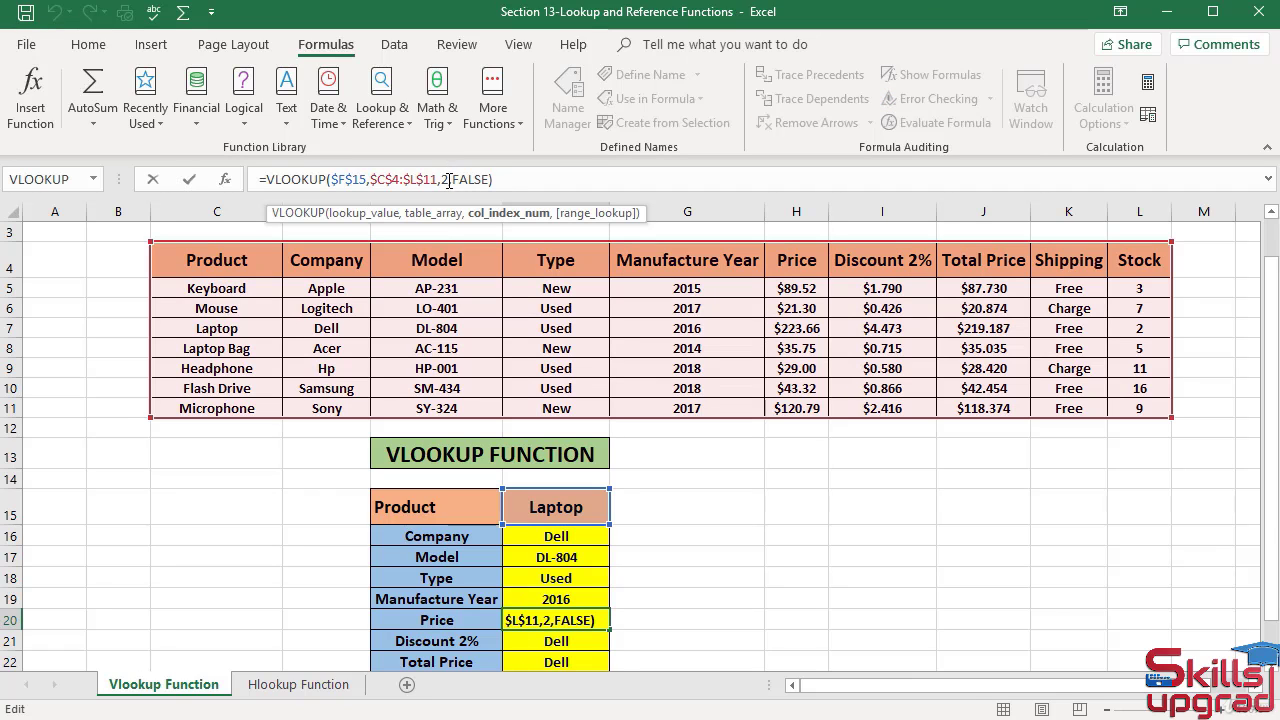
key("BackSpace")
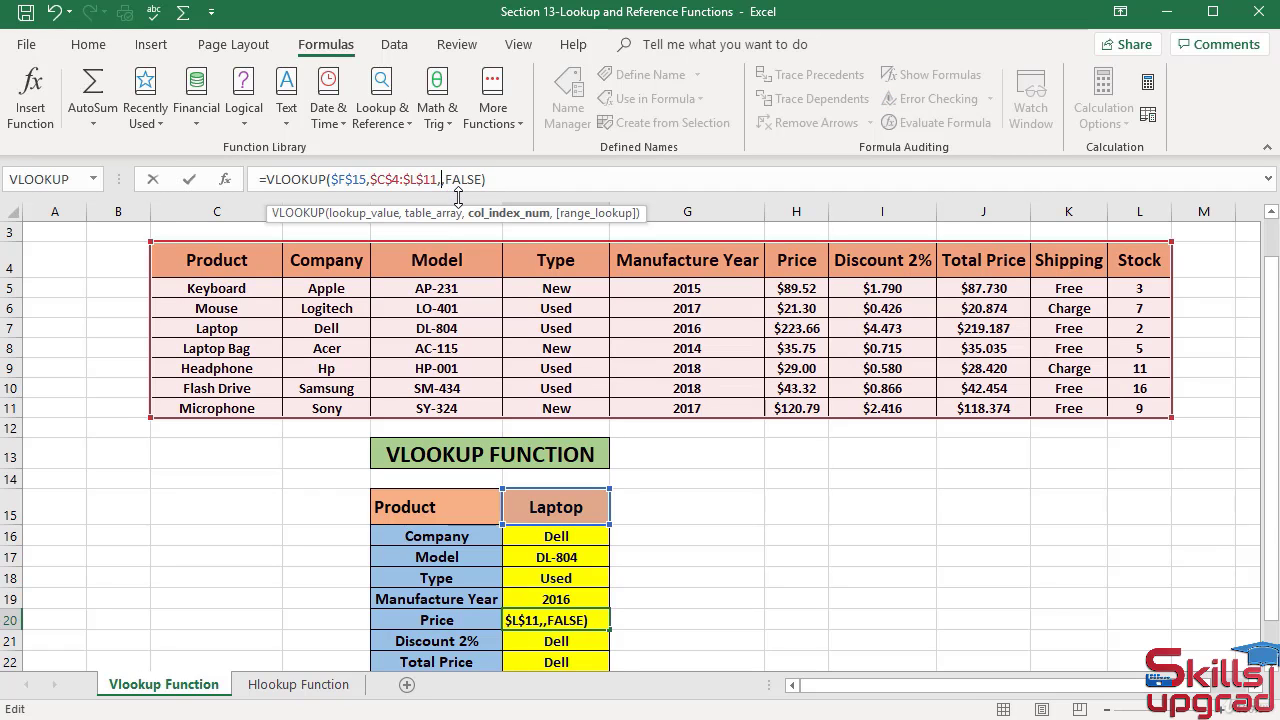
type("6")
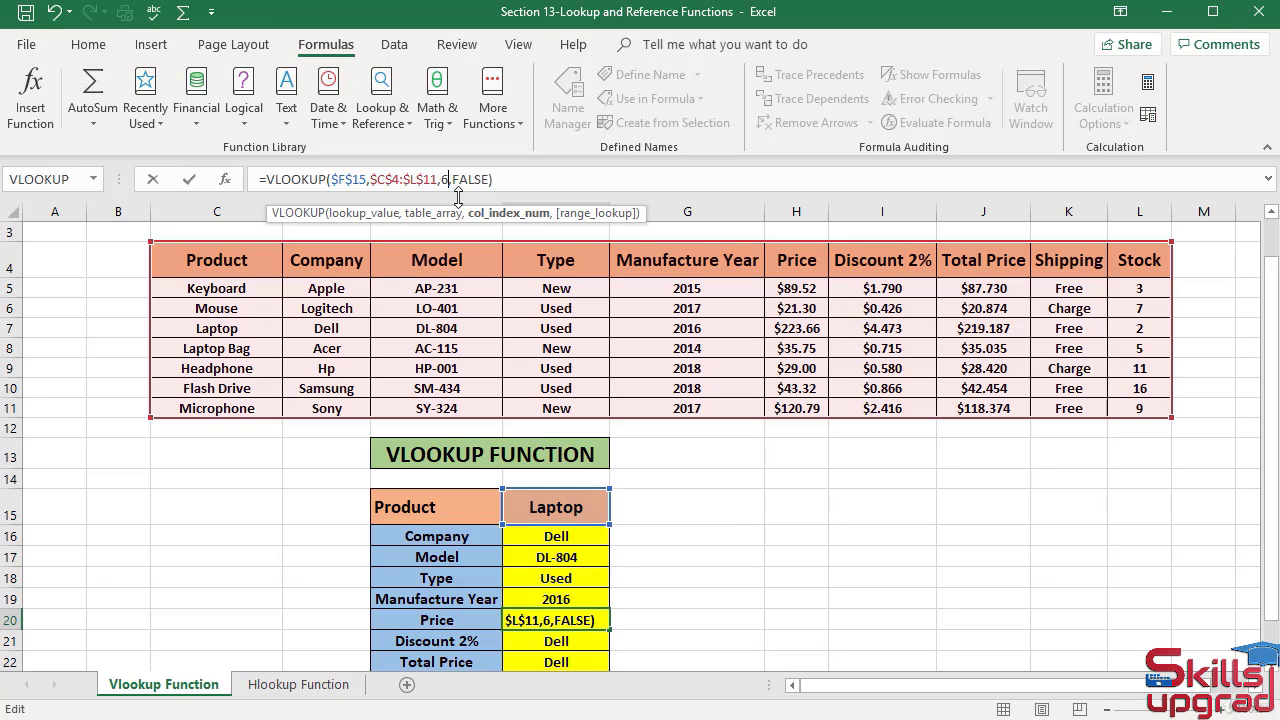
key("Return")
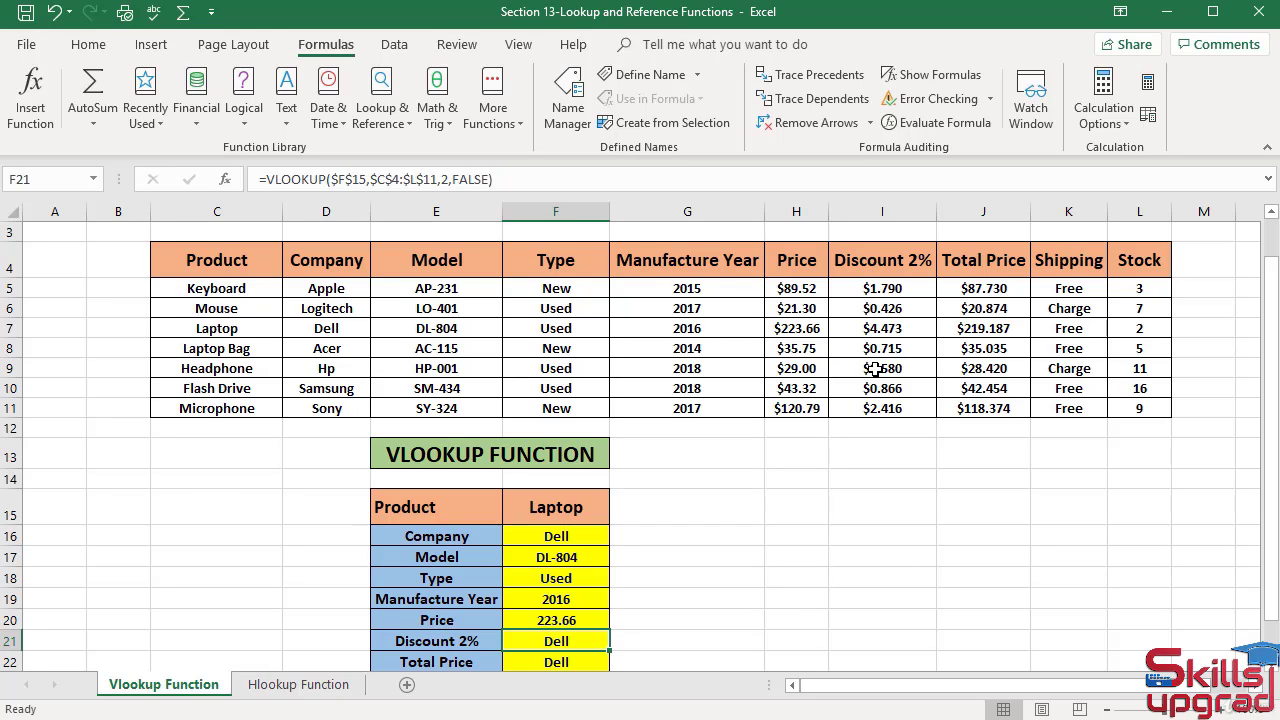
- Change the column index number in the Discount 2% row's VLOOKUP formula in F21 to 7
left_click(447, 179)
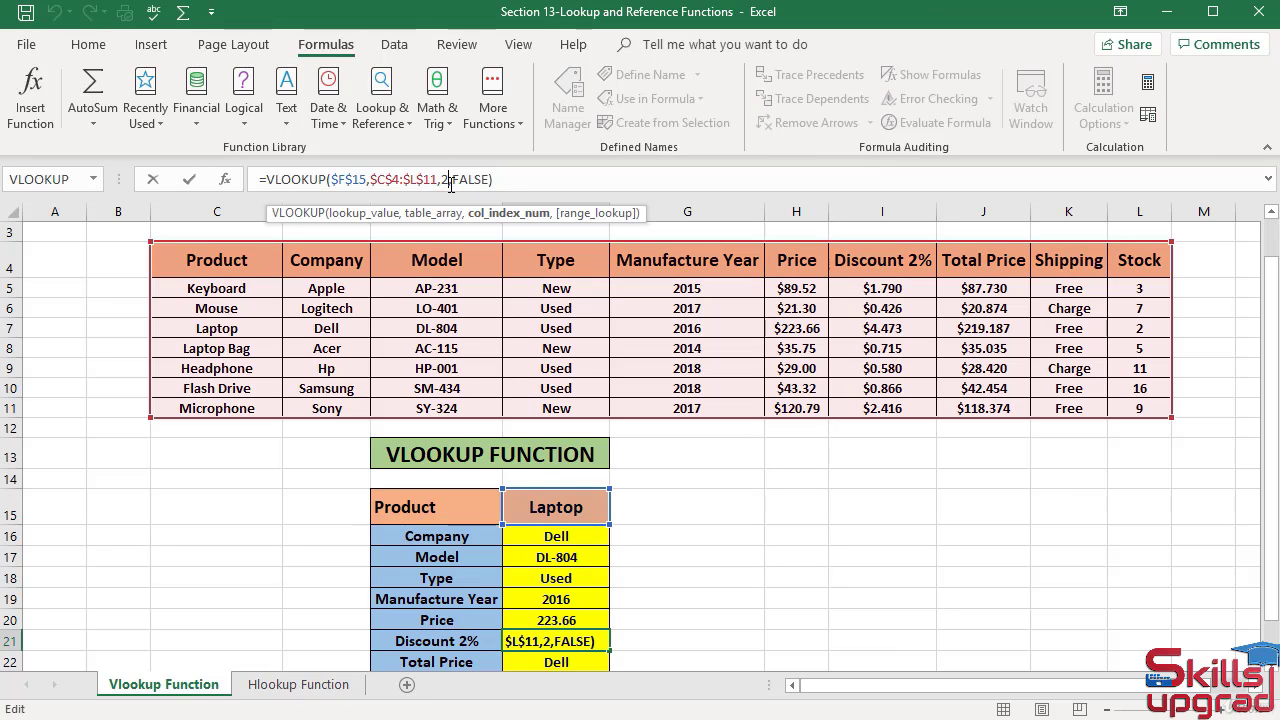
key("BackSpace")
type("7")
key("Return")
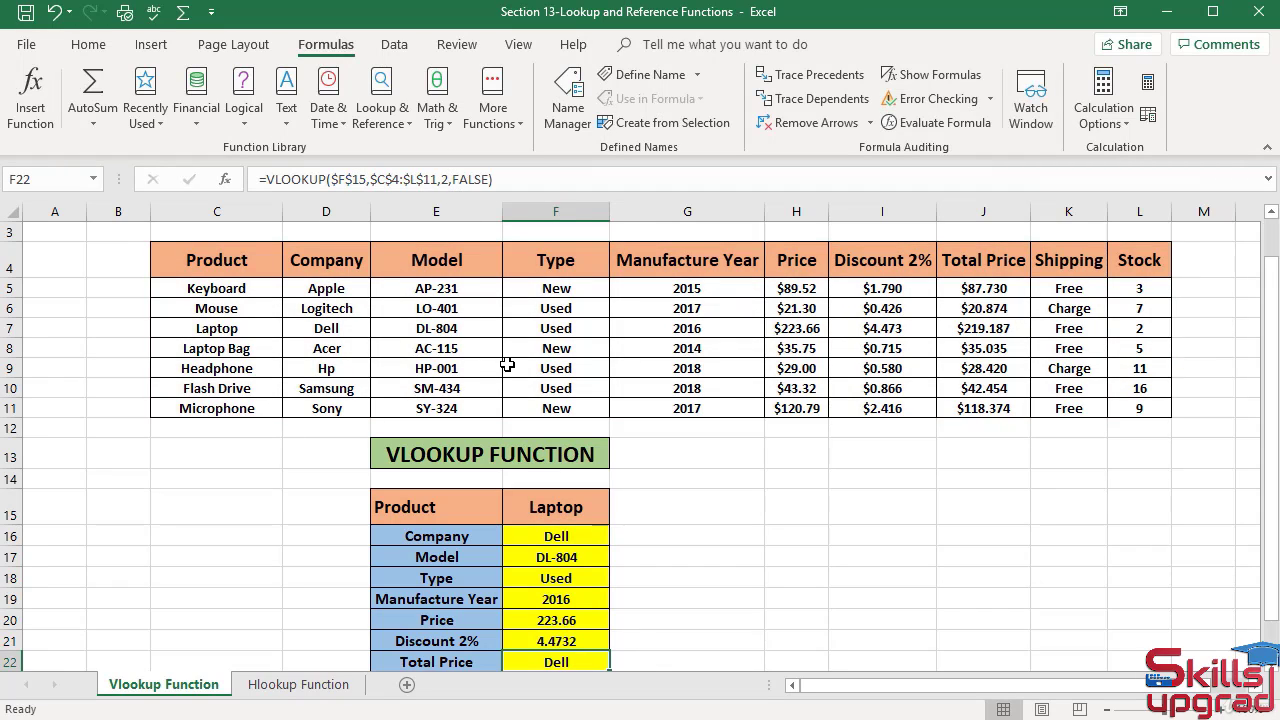
- Change the column index number in the Total Price row's VLOOKUP formula in F22 to 8
scroll(508, 365, "down", 1)
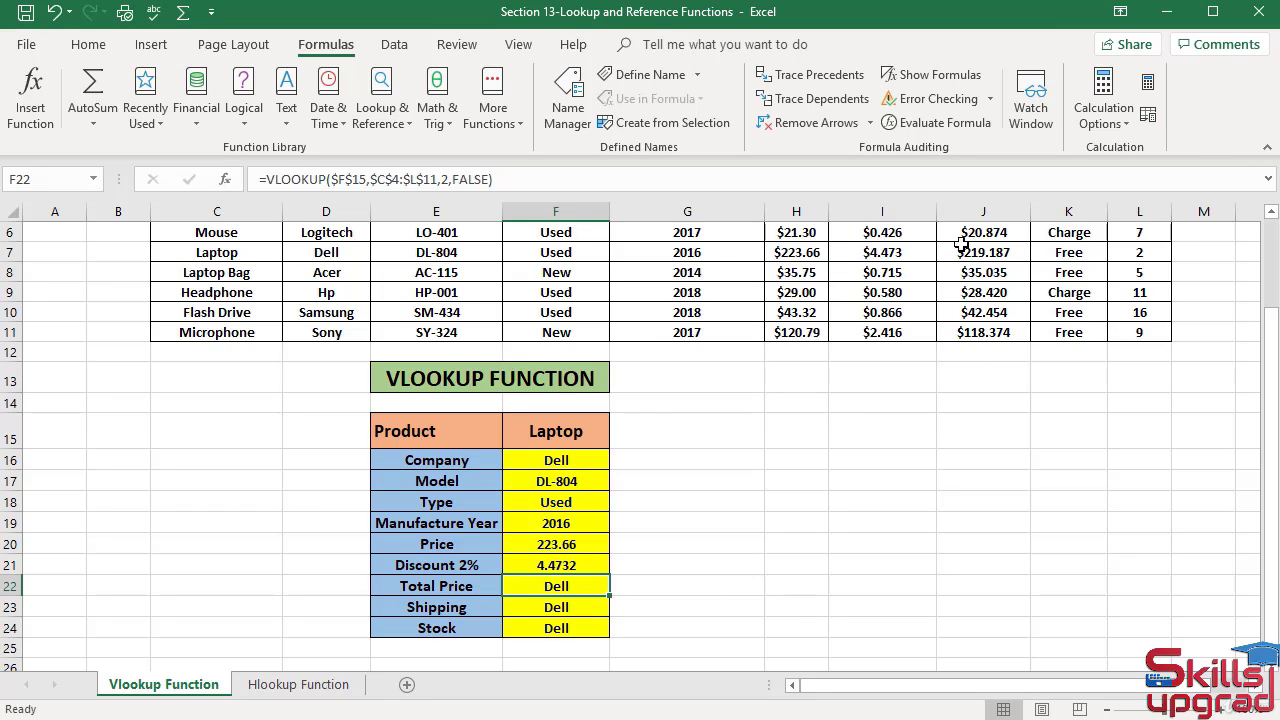
scroll(980, 331, "up", 1)
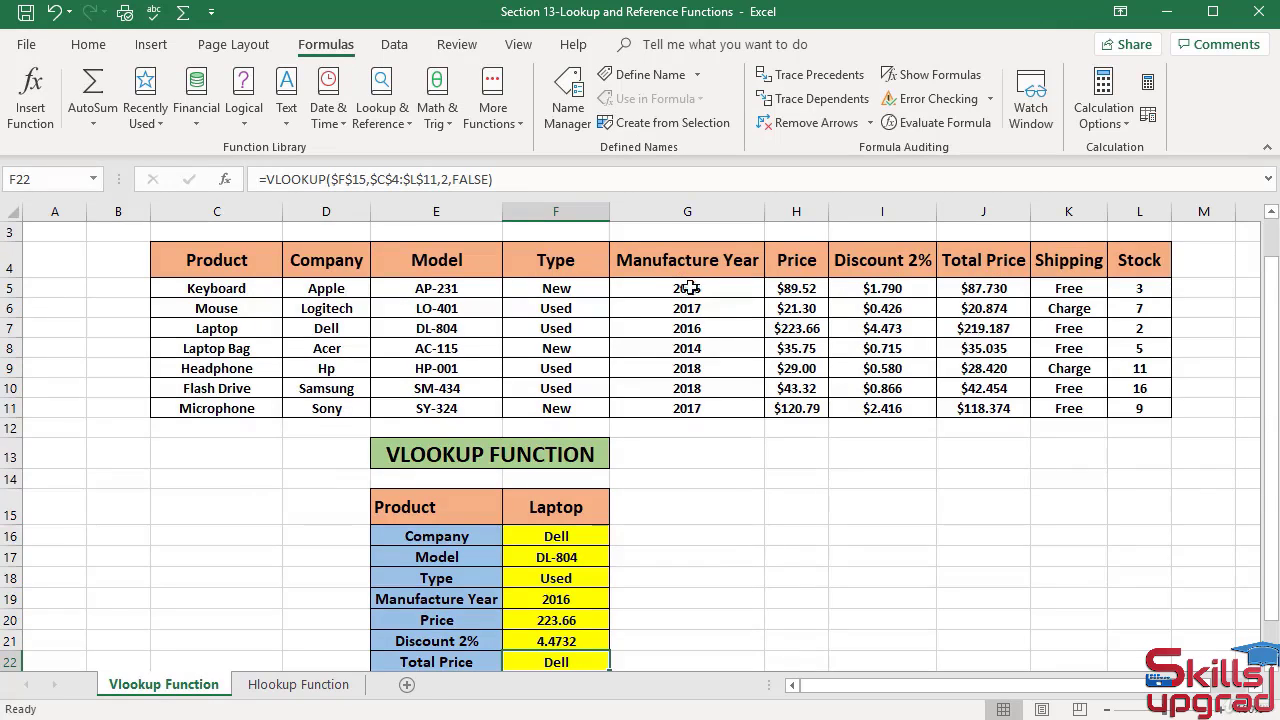
left_click(447, 179)
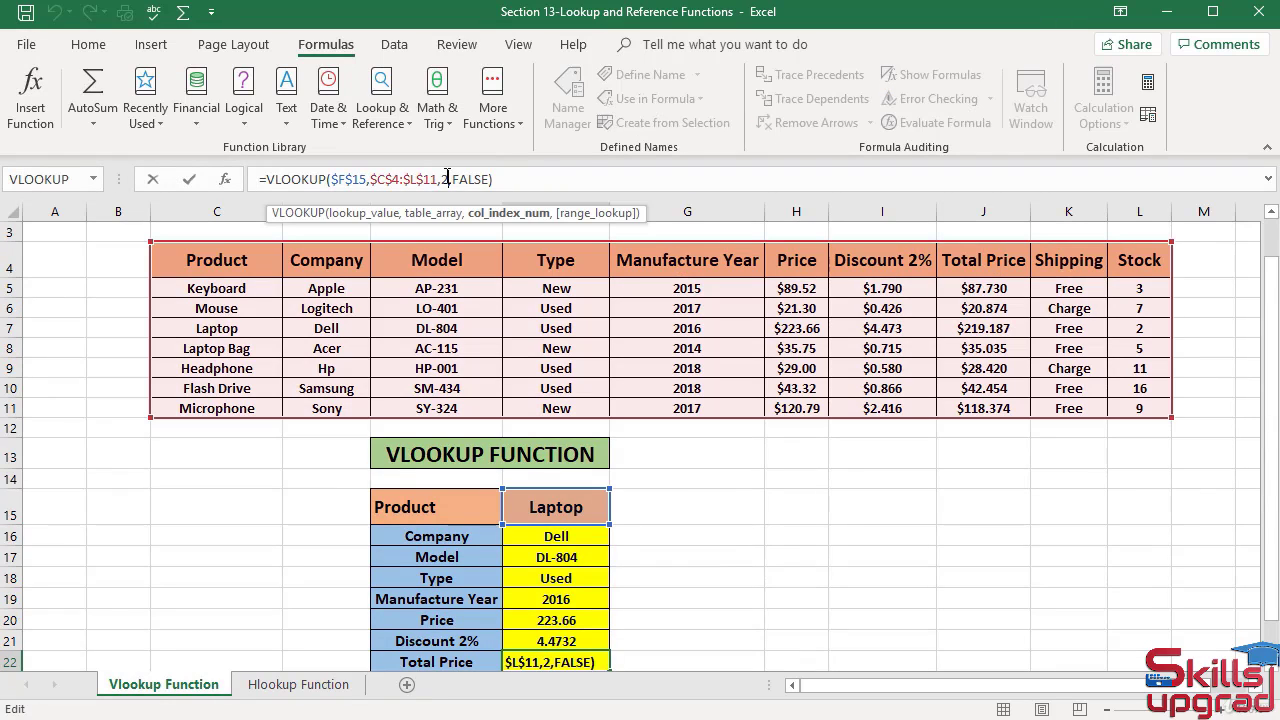
key("BackSpace")
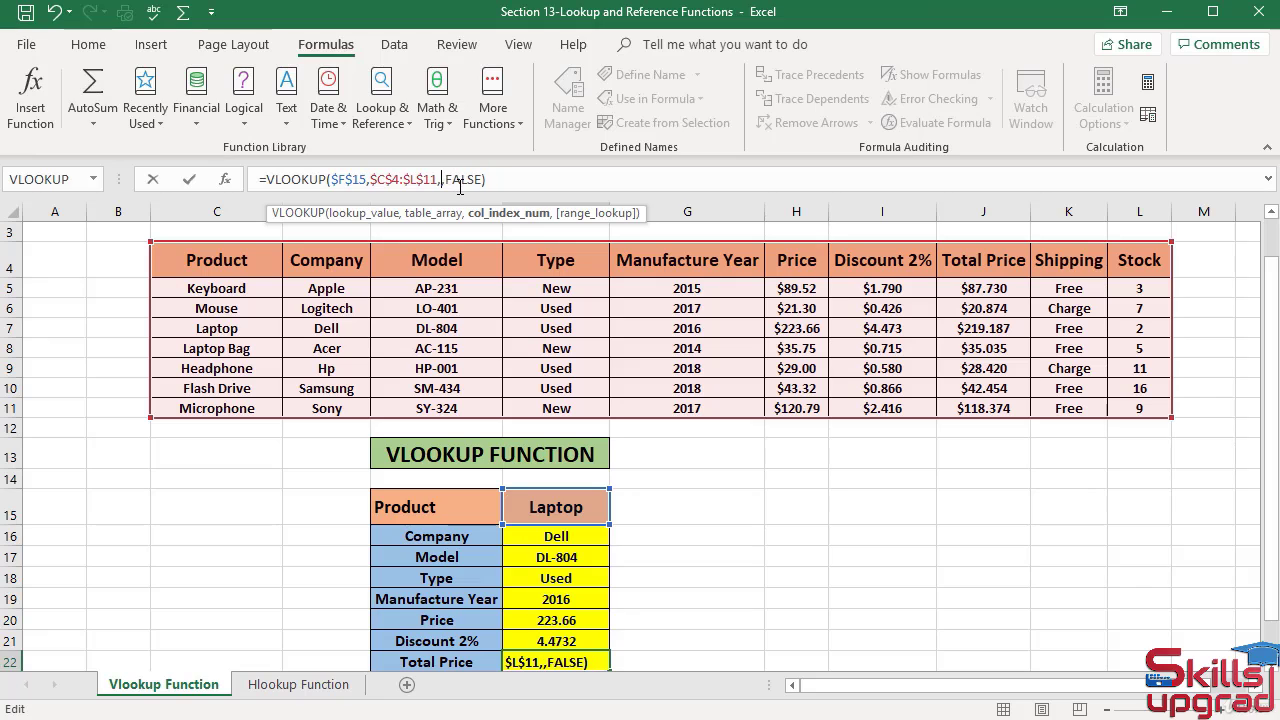
type("8")
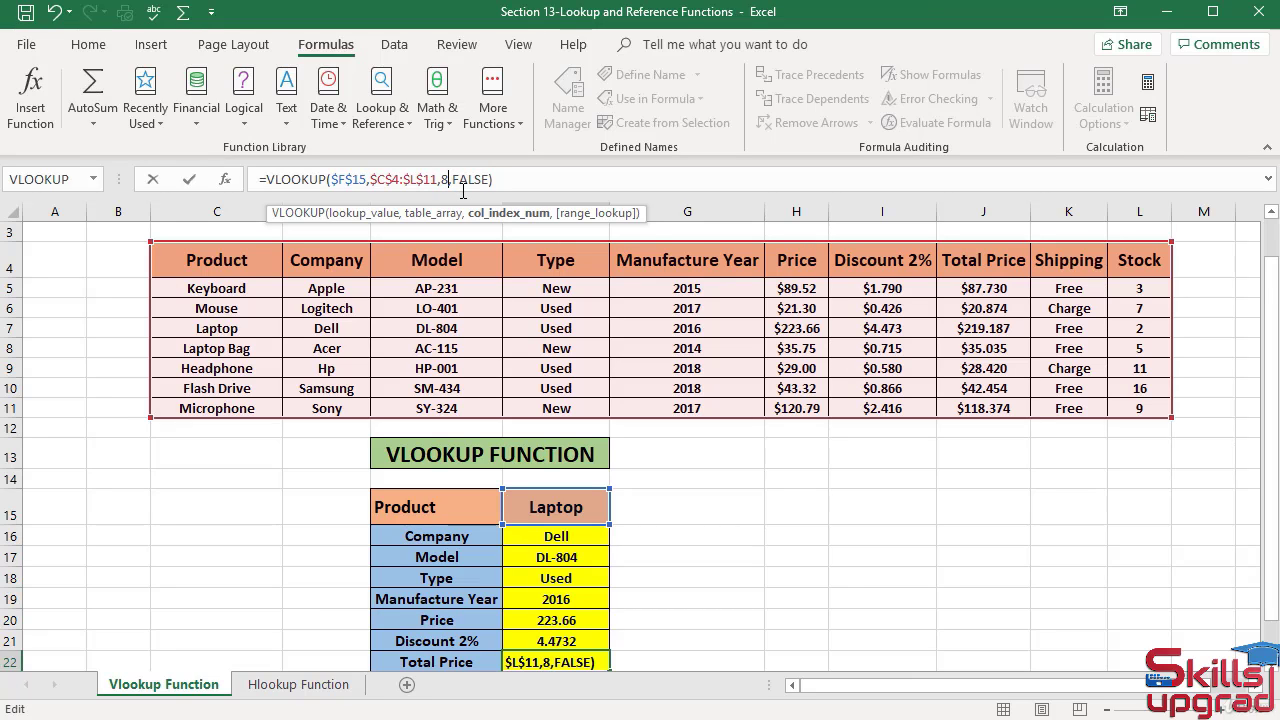
key("Return")
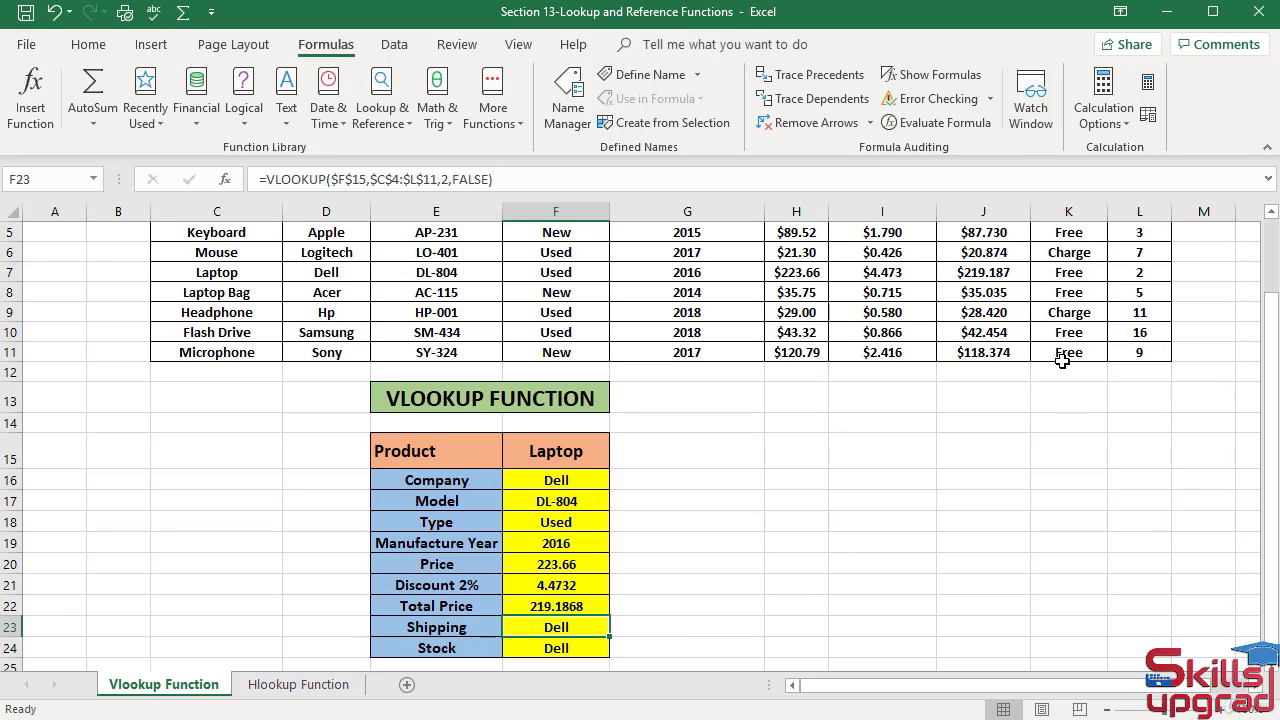
- Change the column index number in the Shipping row's VLOOKUP formula in F23 to 9
left_click(450, 178)
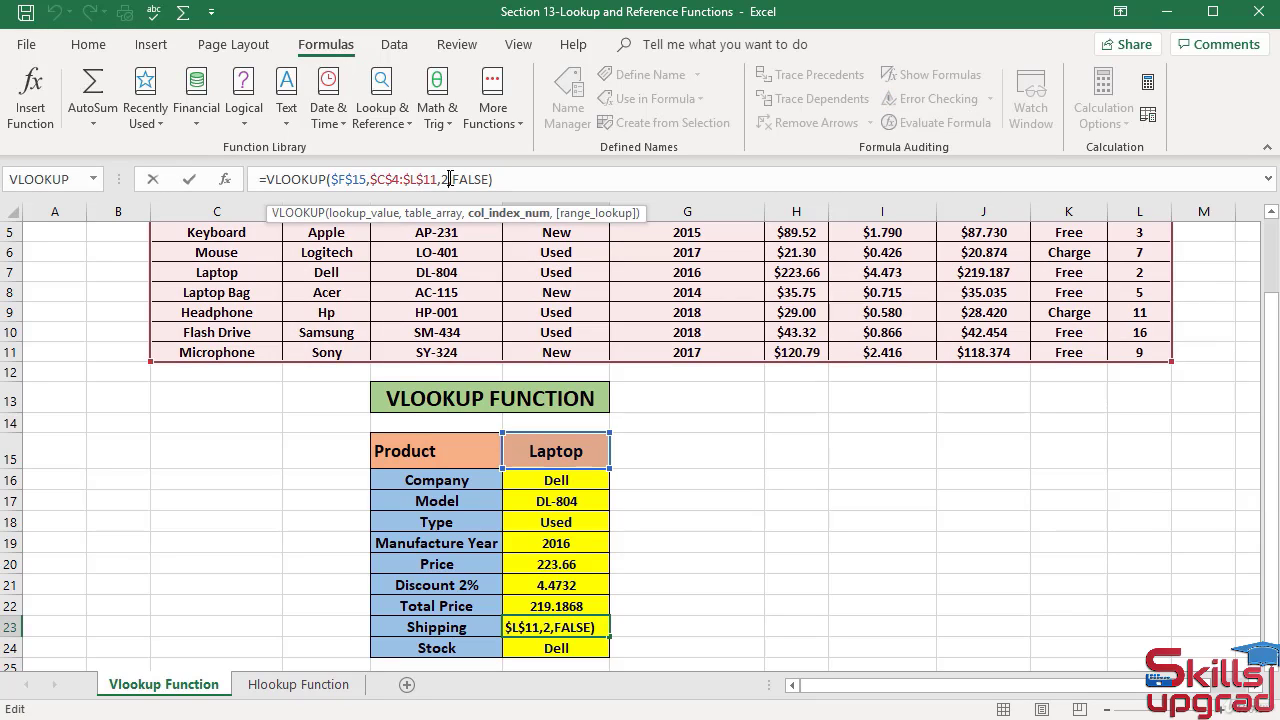
key("BackSpace")
type("9")
key("Return")
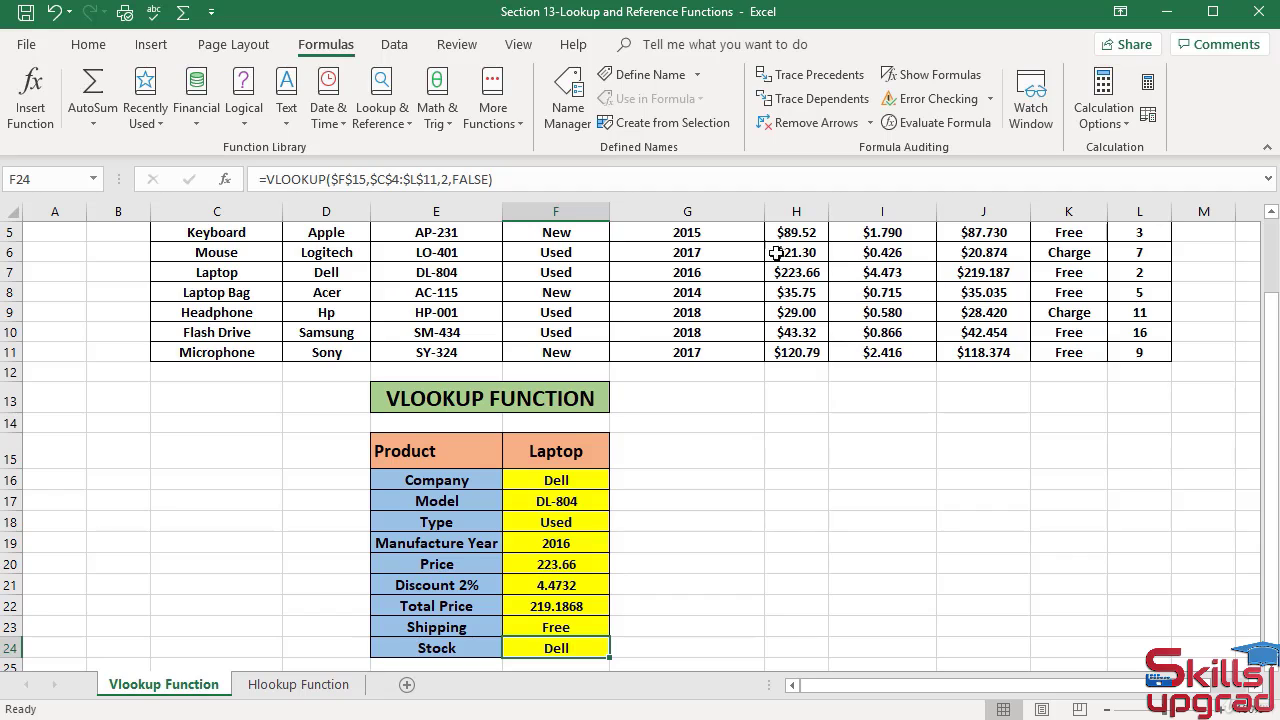
- Change the column index number in the Stock row's VLOOKUP formula in F24 to 10
left_click(449, 179)
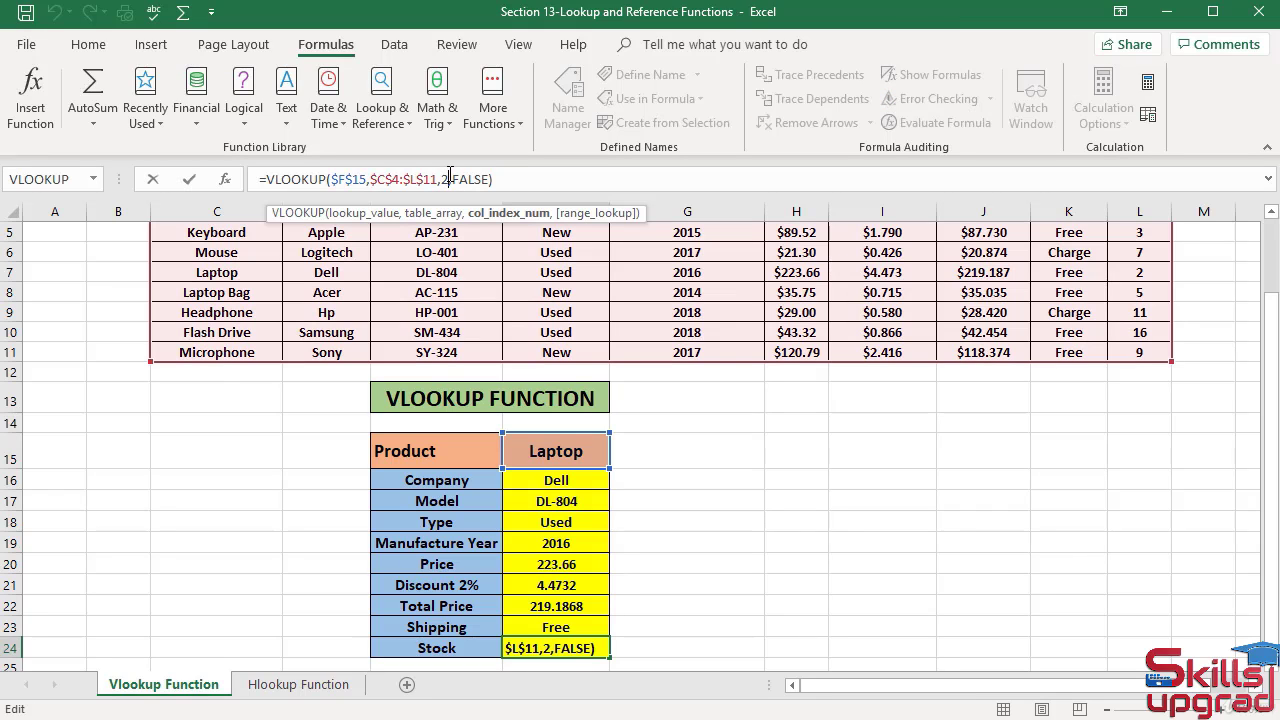
key("BackSpace")
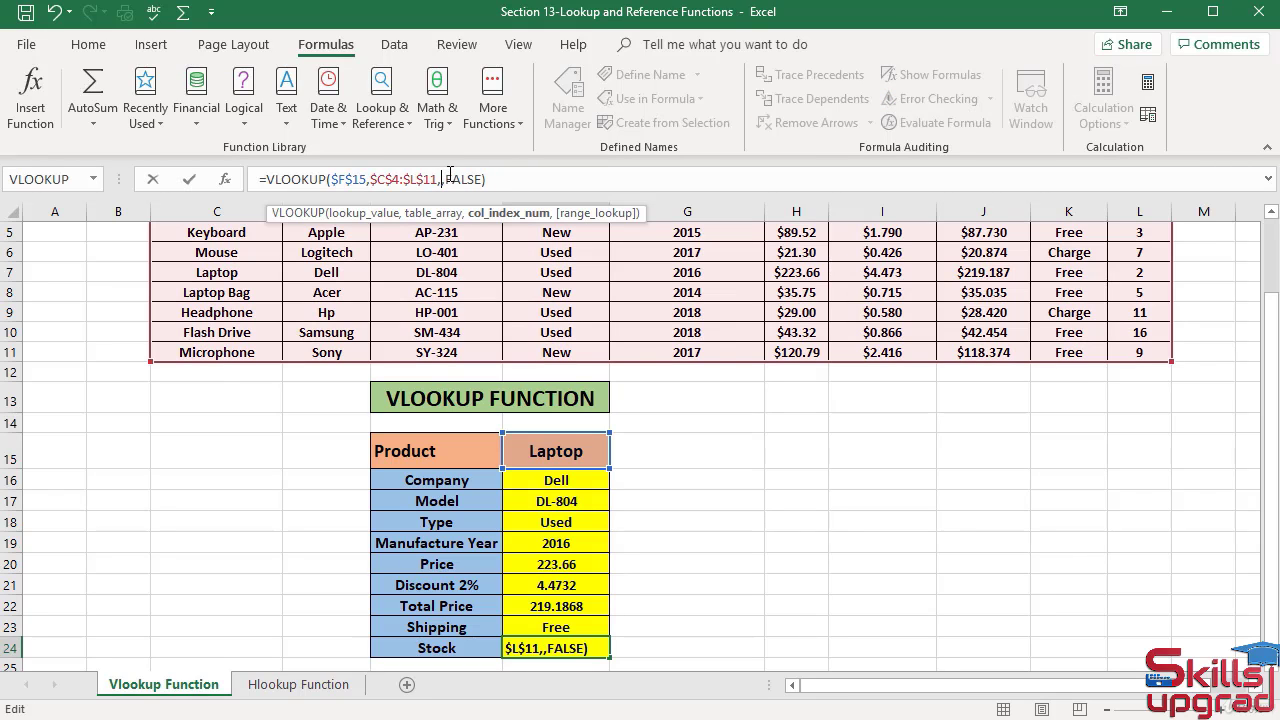
type("10")
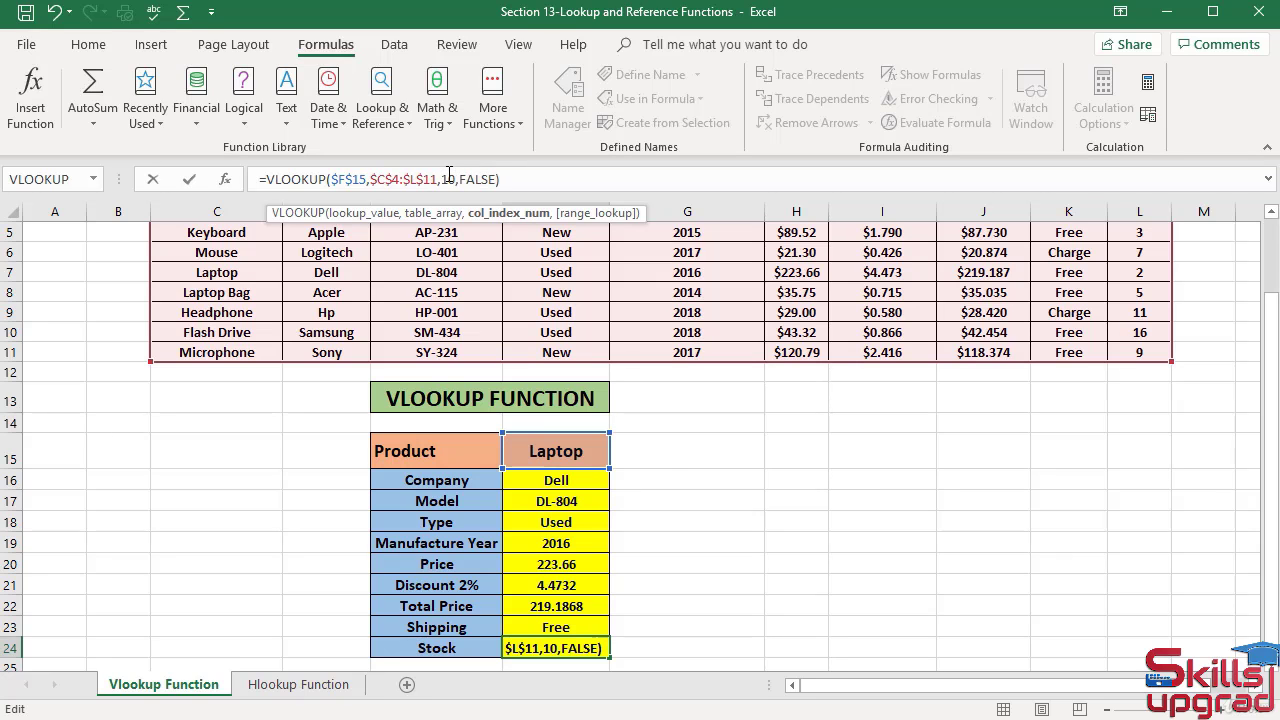
key("Return")
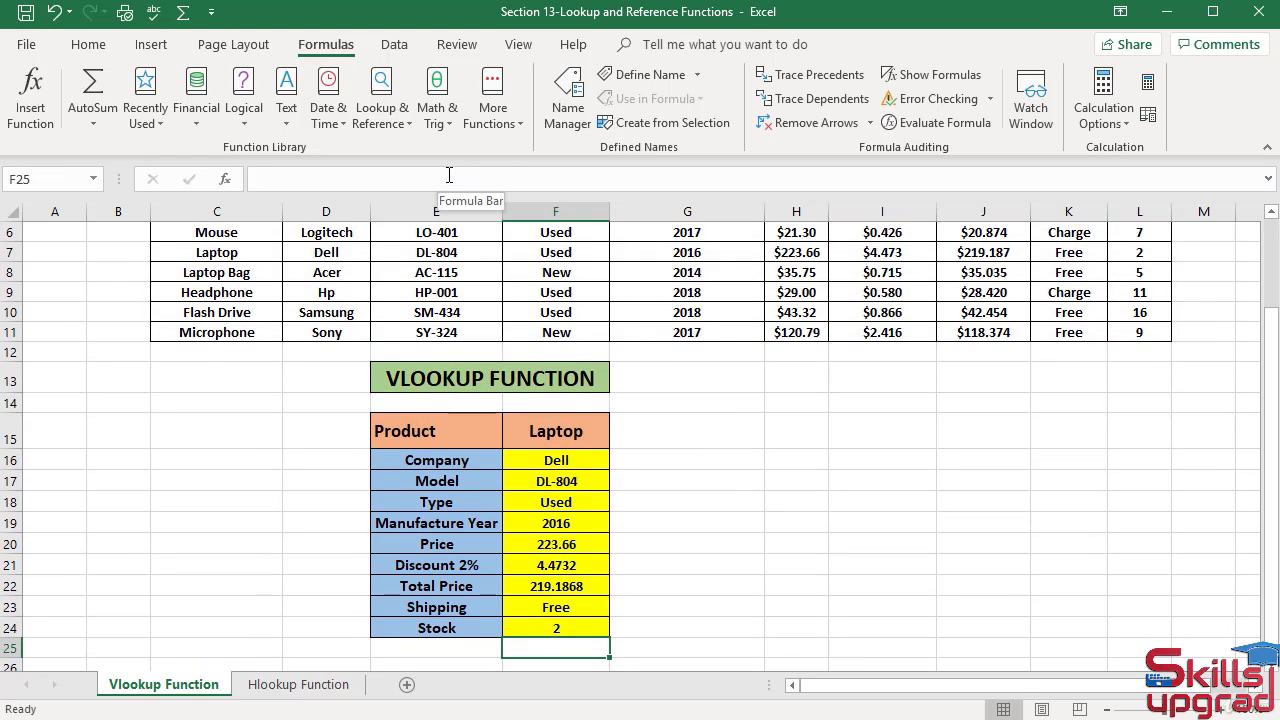
- Apply the Currency number format to the Price, Discount 2% and Total Price results in F20:F22
left_click(572, 546)
left_click_drag(572, 546, 574, 587)
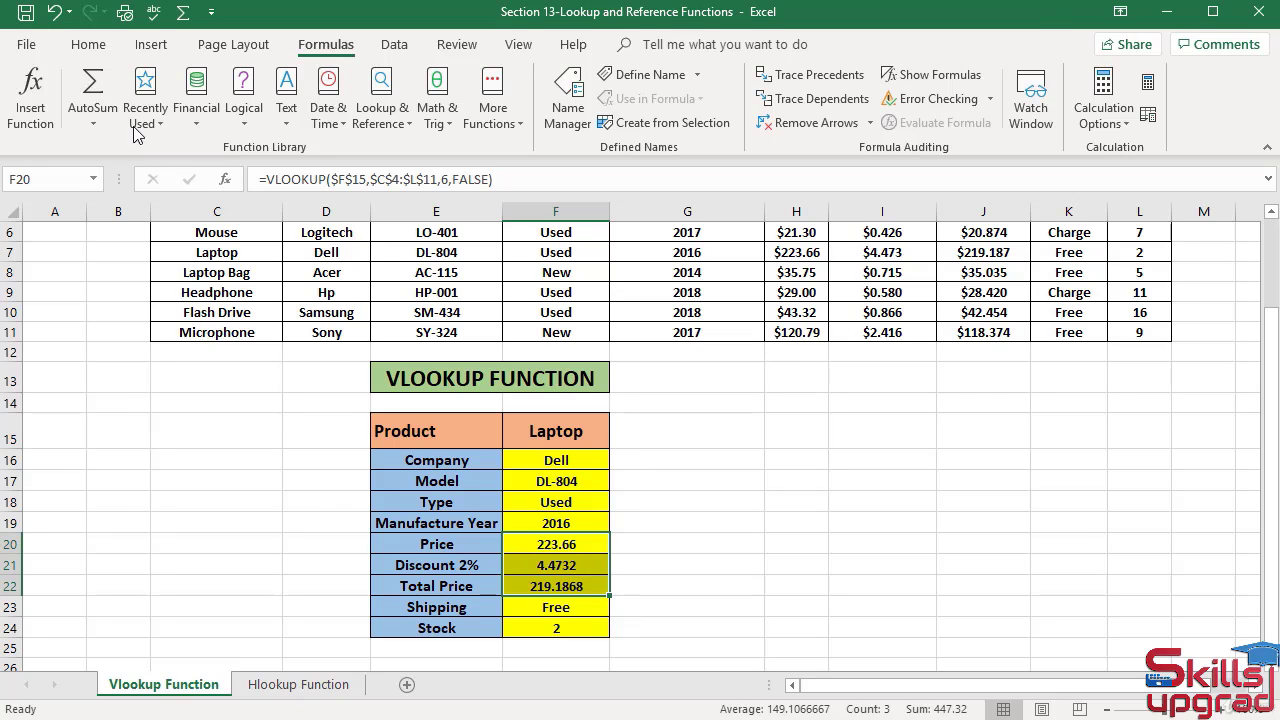
left_click(86, 48)
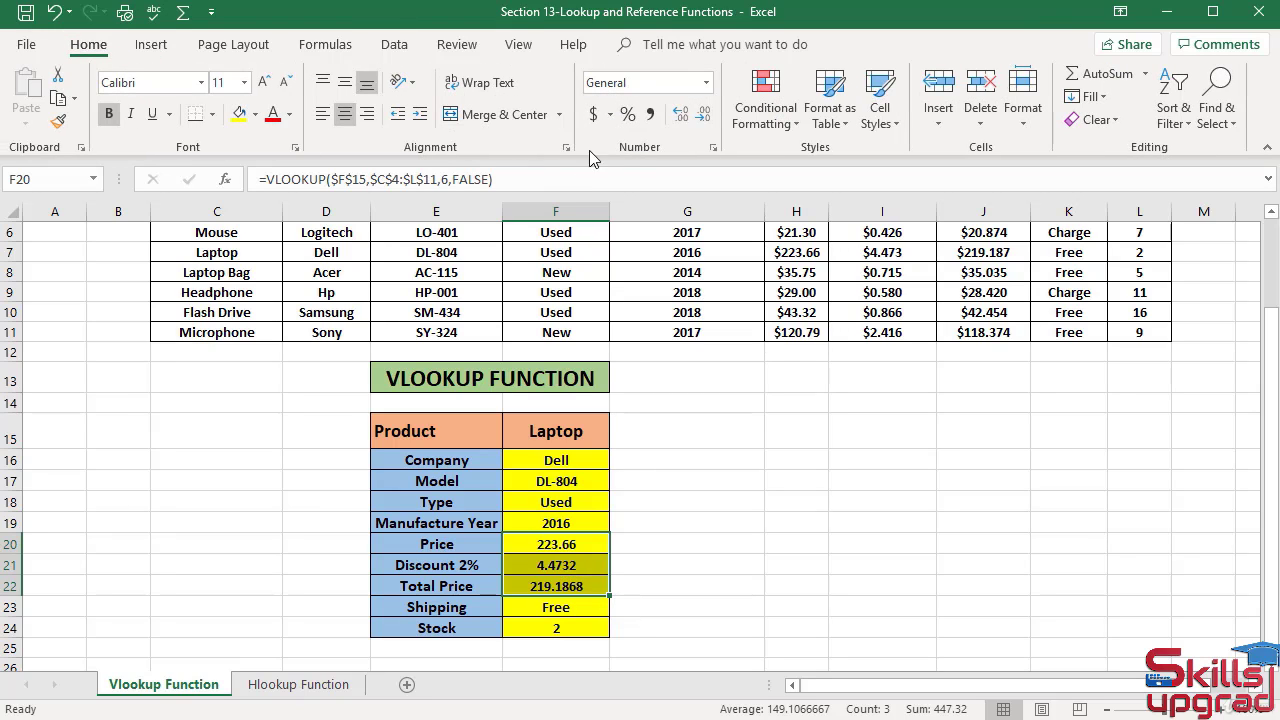
left_click(706, 84)
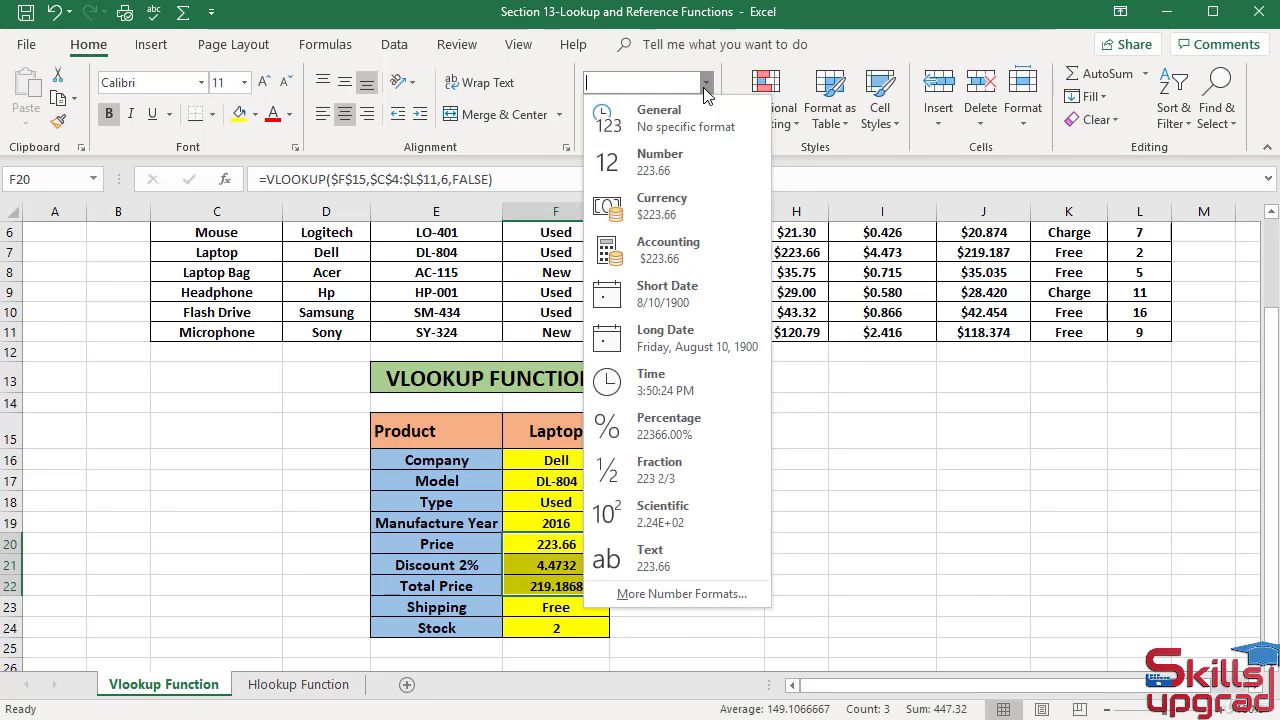
left_click(680, 212)
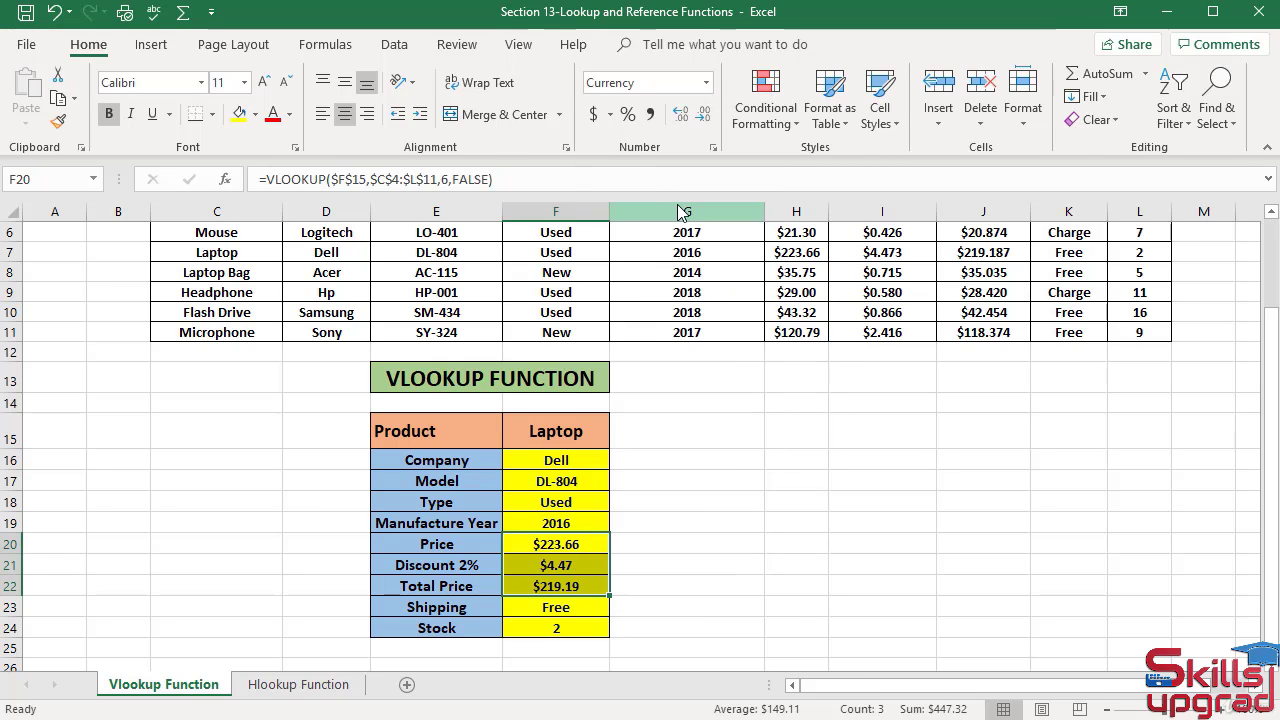